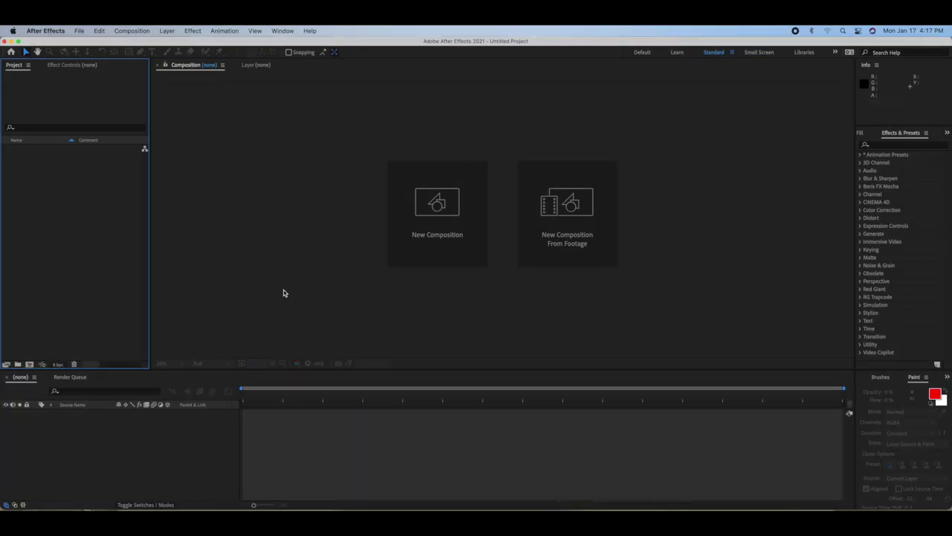
# Create a 'tutorial' composition from tutorial.mov in the Downloads folder.
pyautogui.click(128, 506)
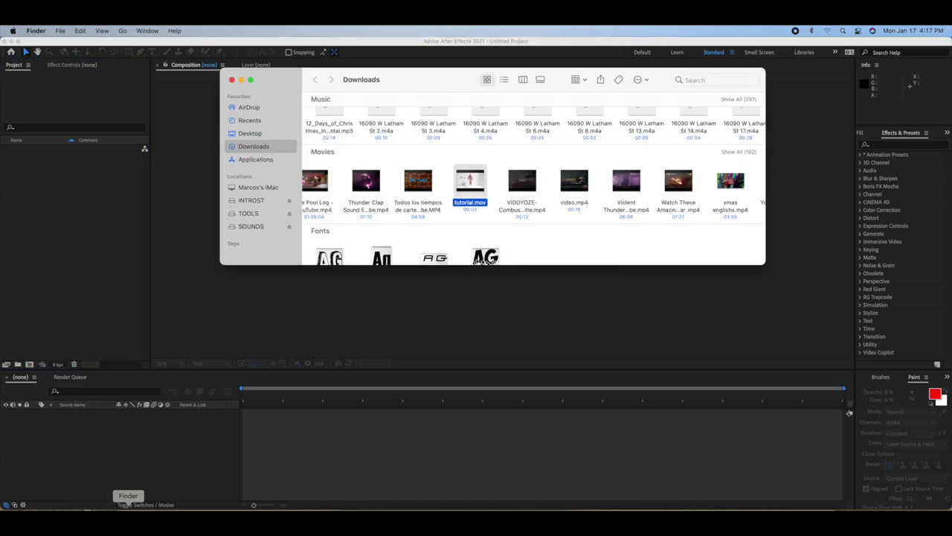
pyautogui.moveTo(470, 182); pyautogui.dragTo(95, 228)
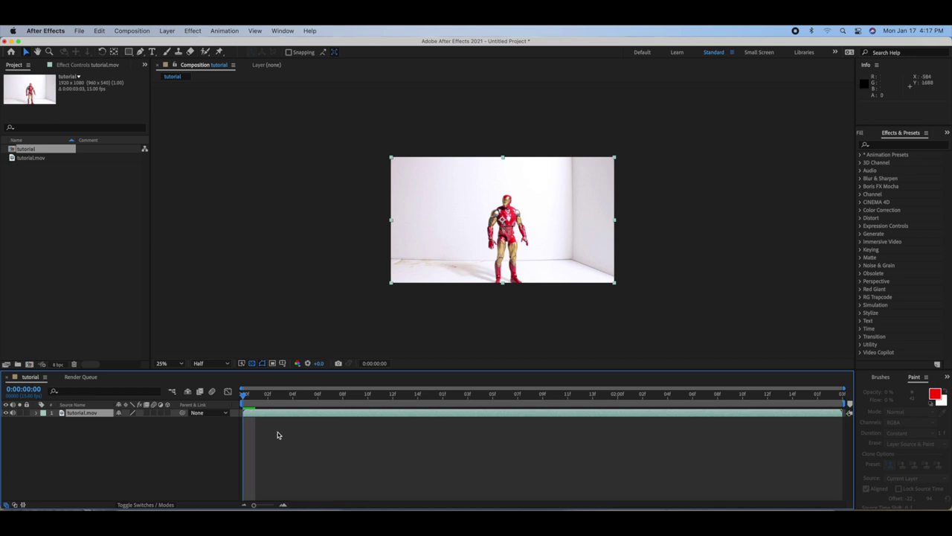
# Split the tutorial.mov layer into two layers at frame 0:00:00:11.
pyautogui.click(283, 504)
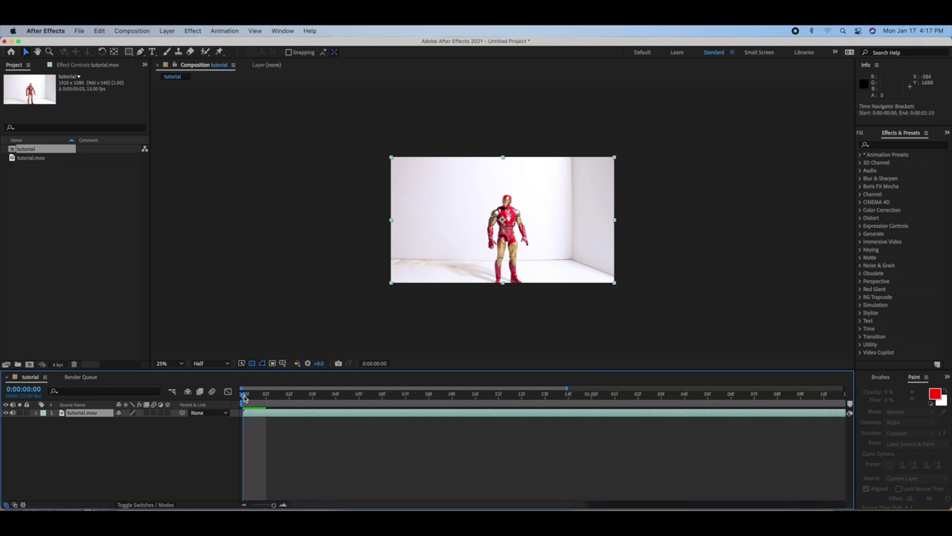
pyautogui.moveTo(246, 398); pyautogui.dragTo(486, 413)
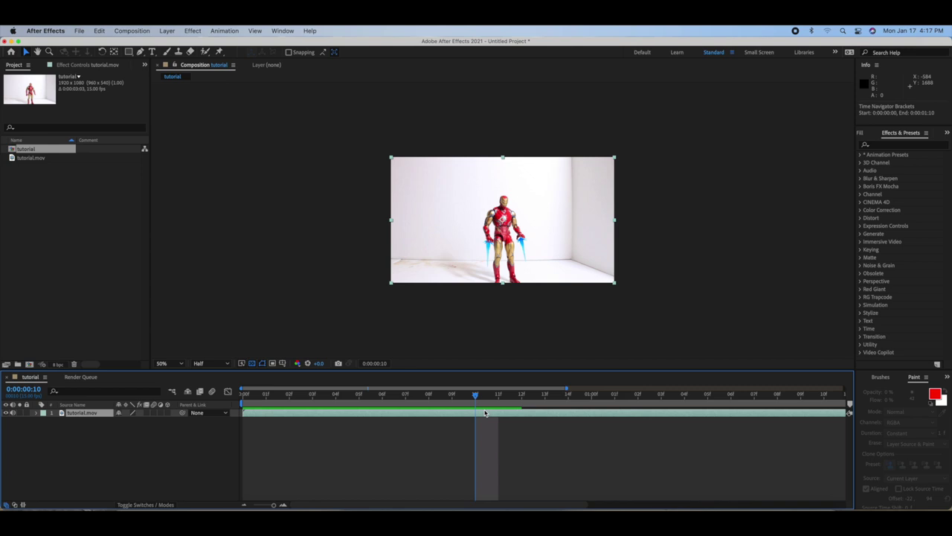
pyautogui.press('pagedown')
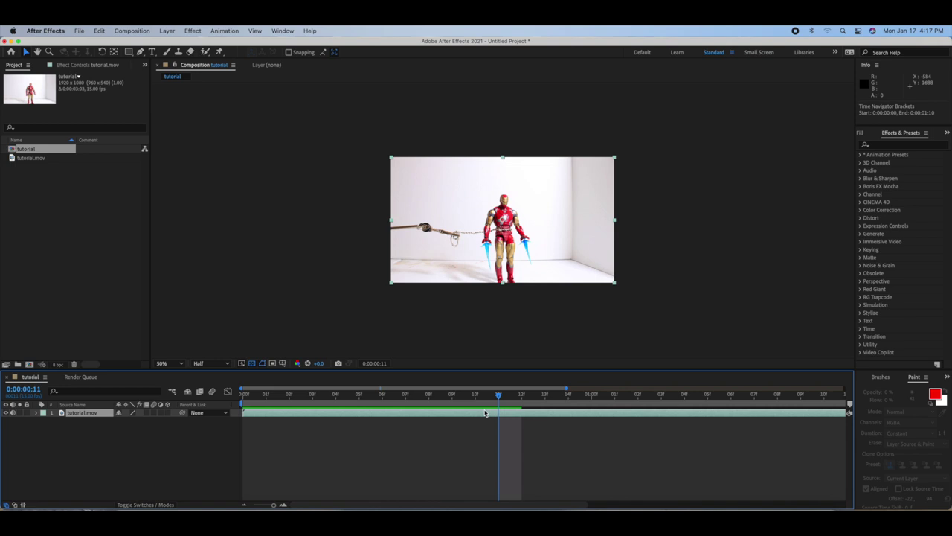
pyautogui.press('super+shift+d')
pyautogui.rightClick(502, 413)
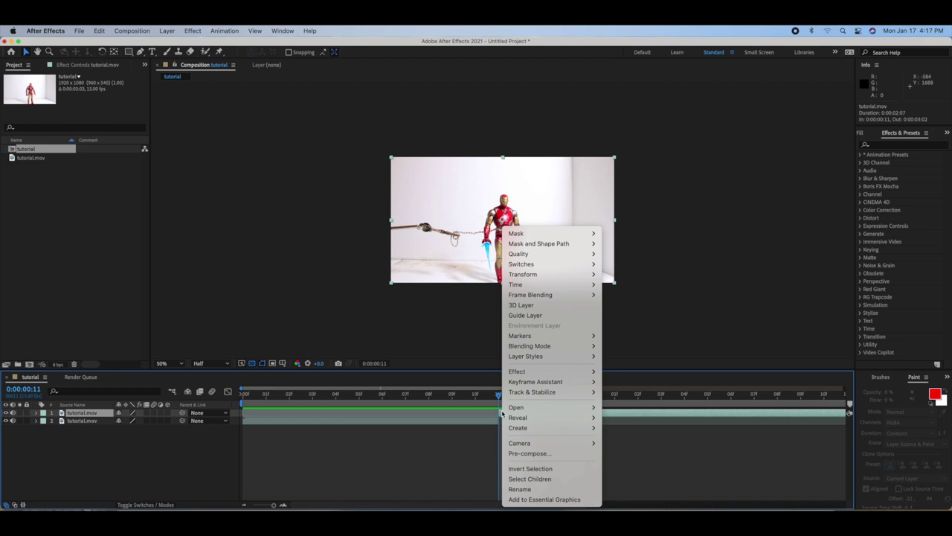
pyautogui.click(334, 448)
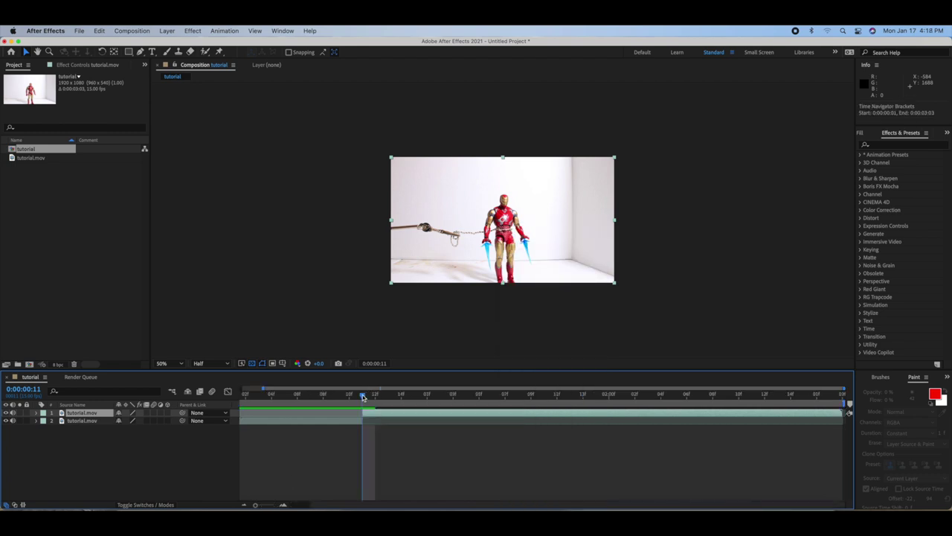
pyautogui.moveTo(363, 398); pyautogui.dragTo(625, 415)
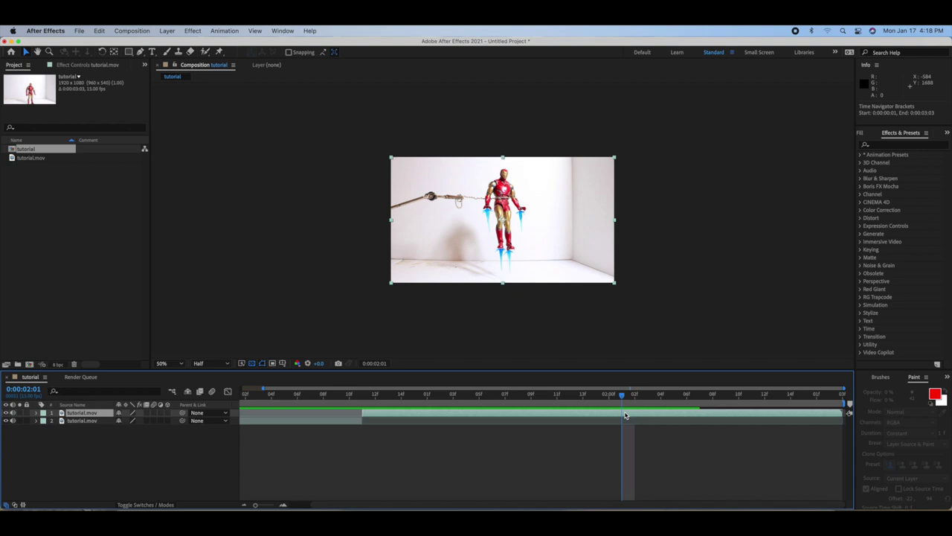
# Split off the empty-room ending at 0:00:02:02 and start it at 0:00:00:11 below layer 1.
pyautogui.press('pagedown')
pyautogui.press('super+shift+d')
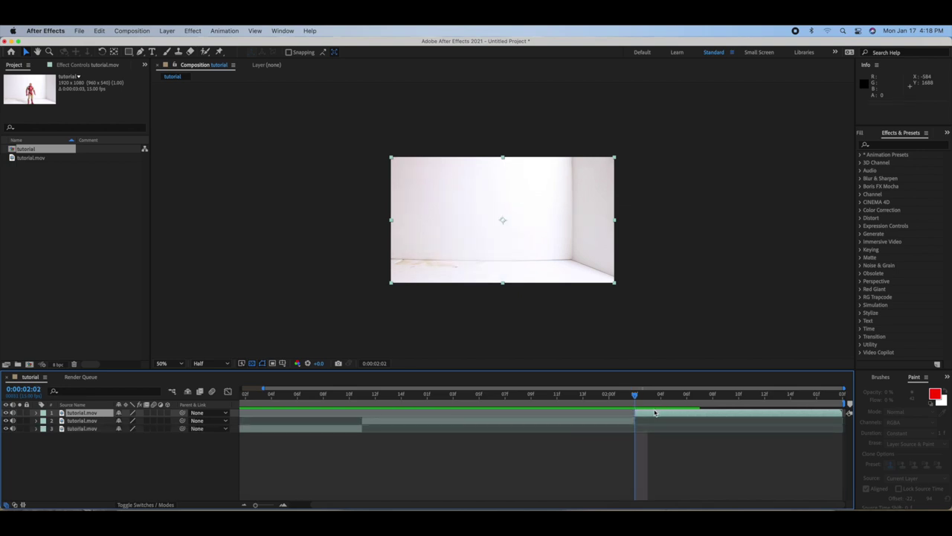
pyautogui.moveTo(655, 412); pyautogui.dragTo(383, 414)
pyautogui.moveTo(82, 413)
pyautogui.mouseDown()
pyautogui.moveTo(85, 436)
pyautogui.moveTo(85, 427)
pyautogui.mouseUp()
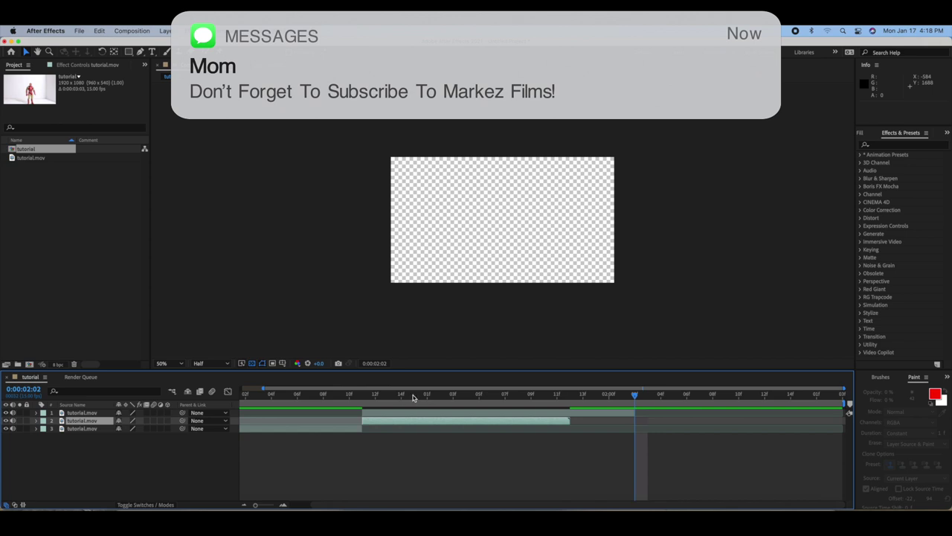
pyautogui.moveTo(390, 397); pyautogui.dragTo(363, 396)
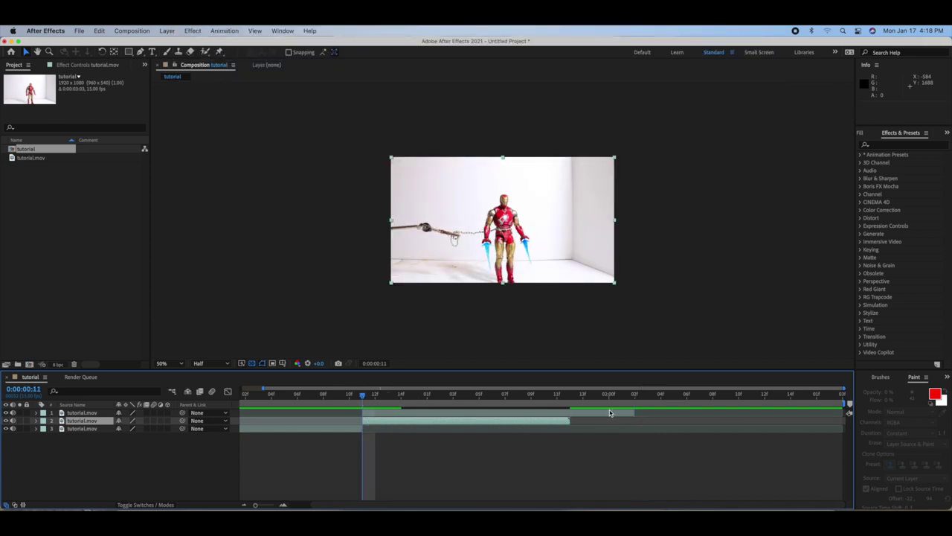
# Freeze the empty-room layer on one frame and extend it to end with the rig layer.
pyautogui.click(550, 415)
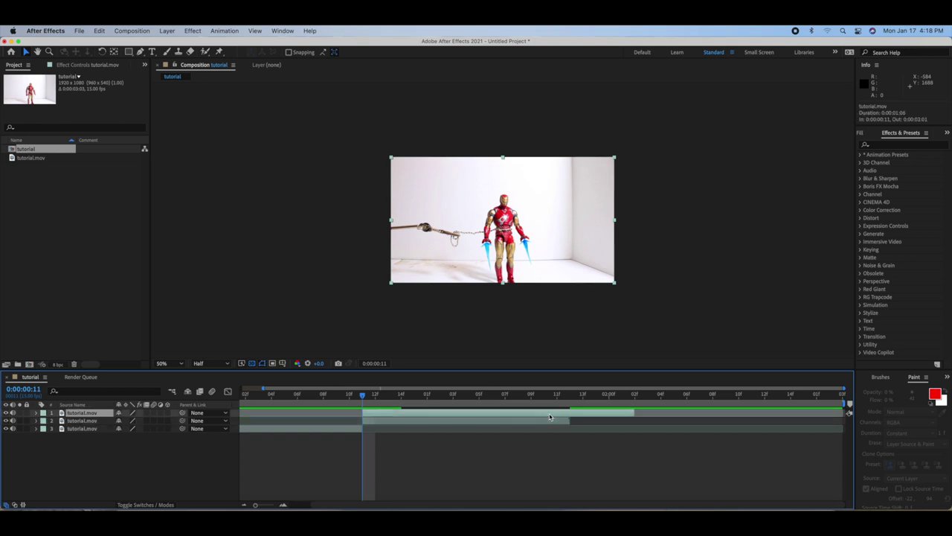
pyautogui.click(547, 422)
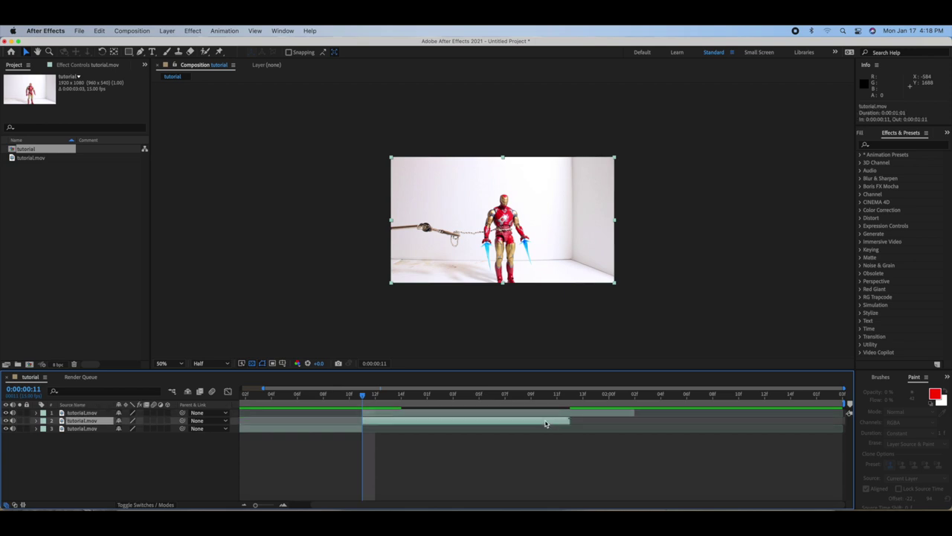
pyautogui.rightClick(369, 425)
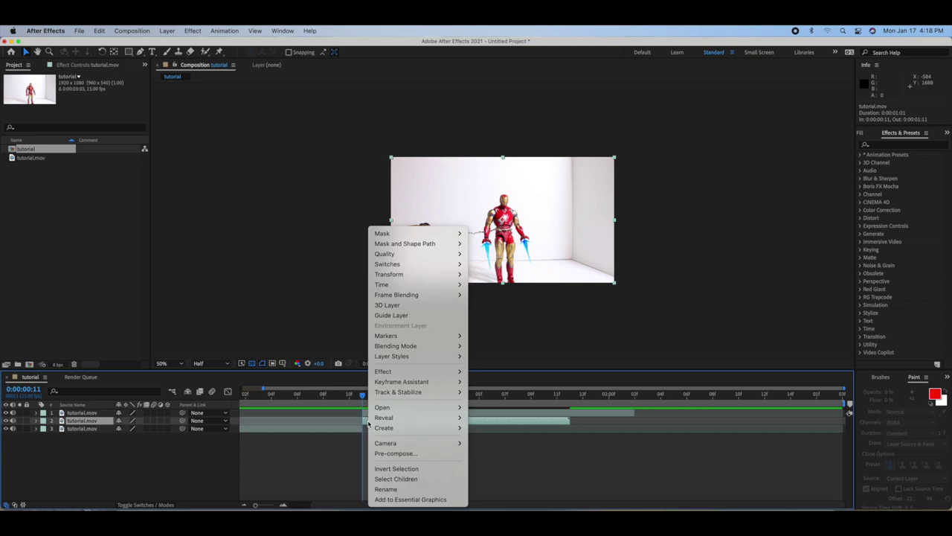
pyautogui.moveTo(439, 285)
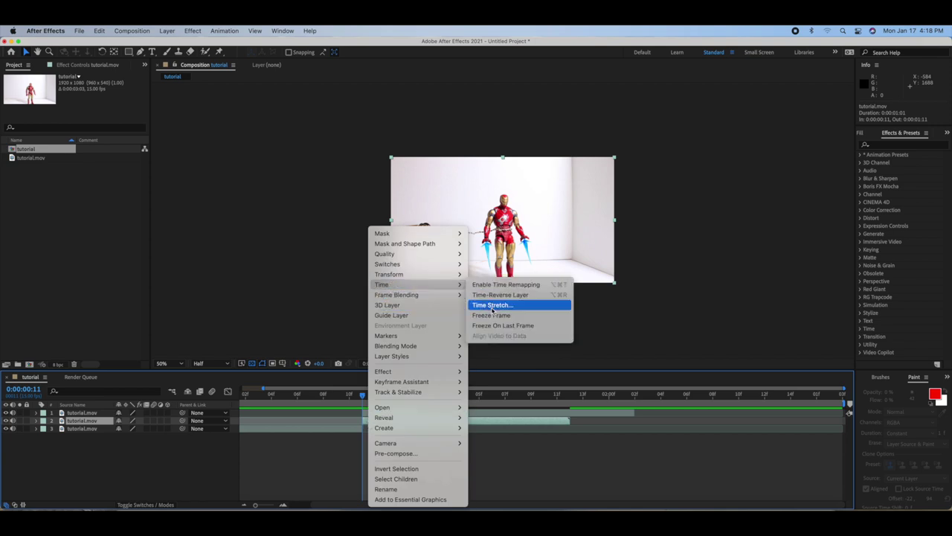
pyautogui.click(493, 314)
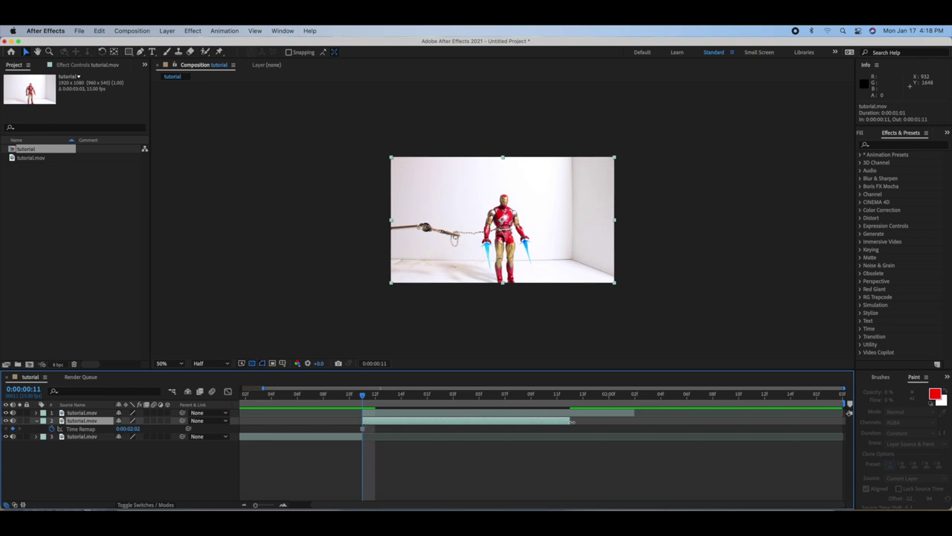
pyautogui.moveTo(570, 422); pyautogui.dragTo(636, 422)
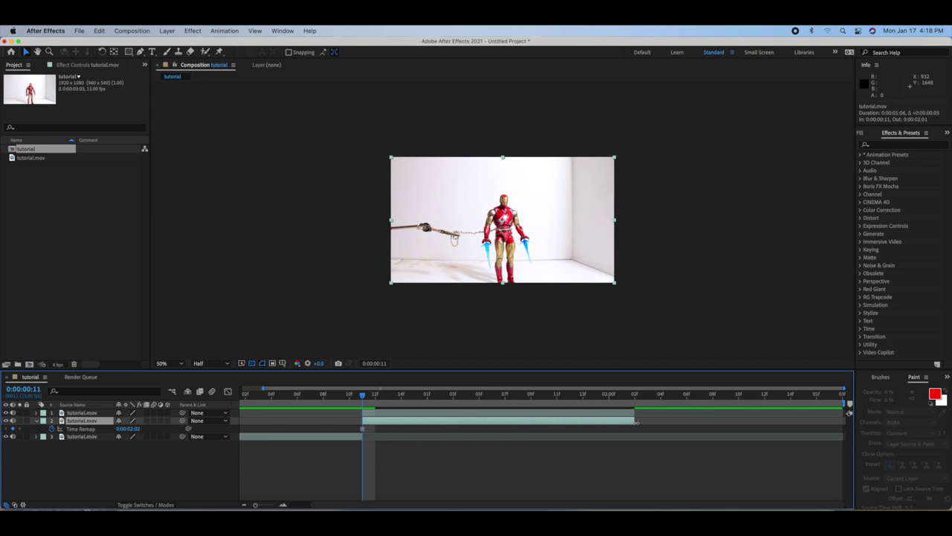
pyautogui.click(36, 421)
pyautogui.click(140, 51)
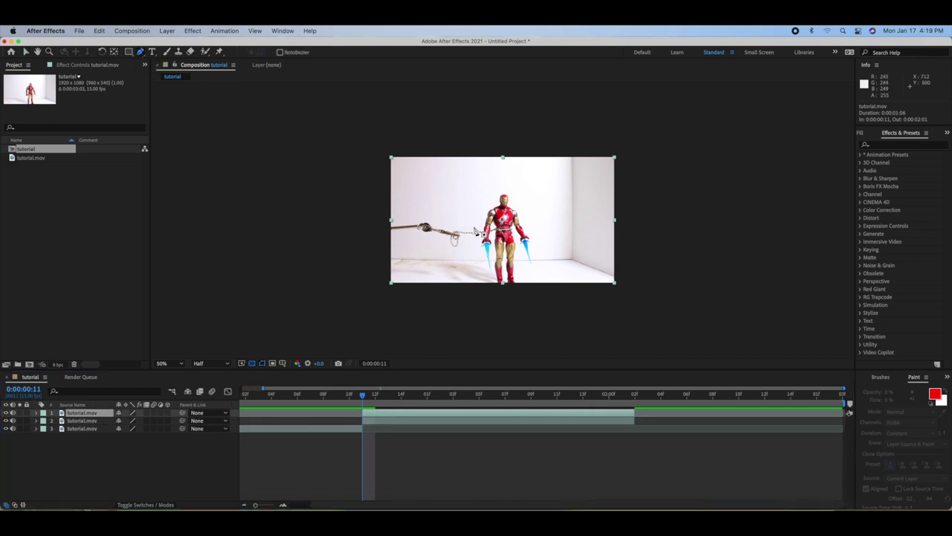
# At 100% view, draw the rig mask's outline from the left edge over the arm and chain.
pyautogui.press('.')
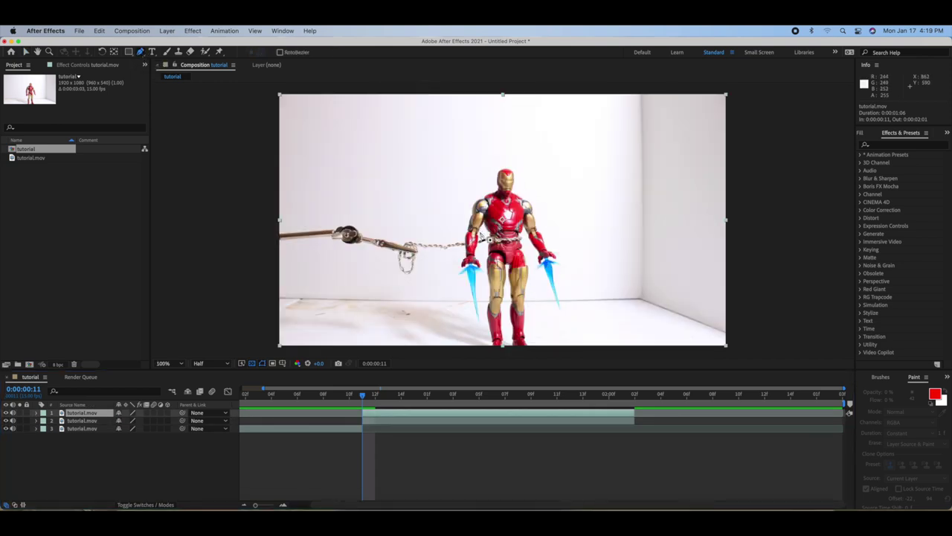
pyautogui.click(428, 229)
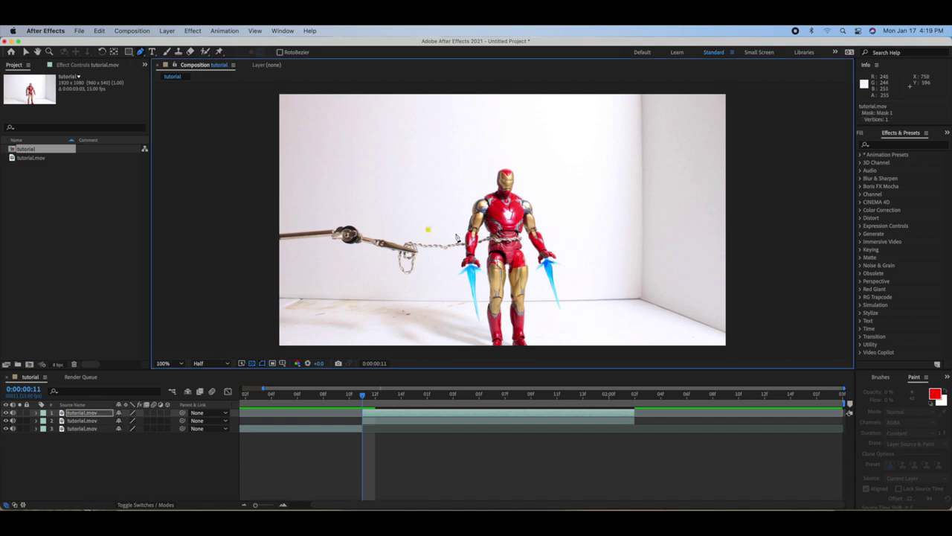
pyautogui.click(463, 239)
pyautogui.press('super+z')
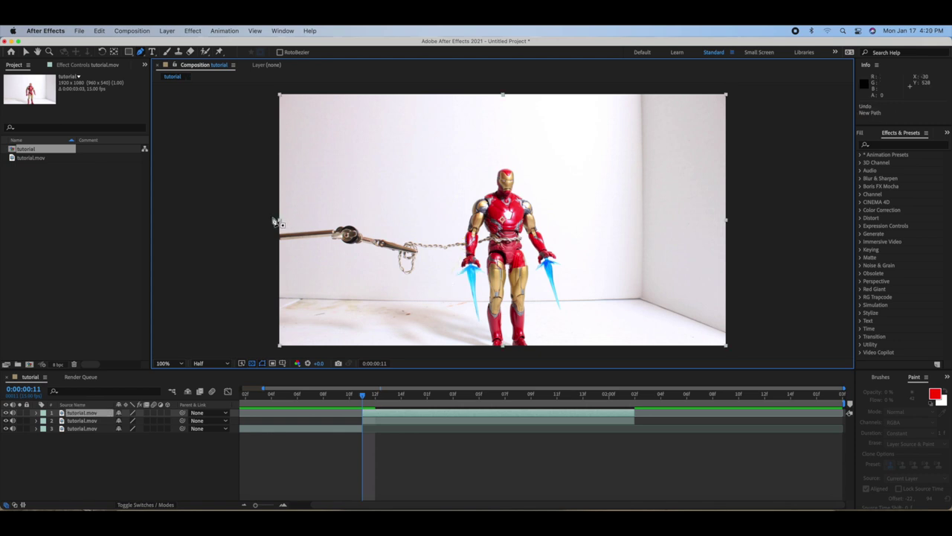
pyautogui.click(271, 217)
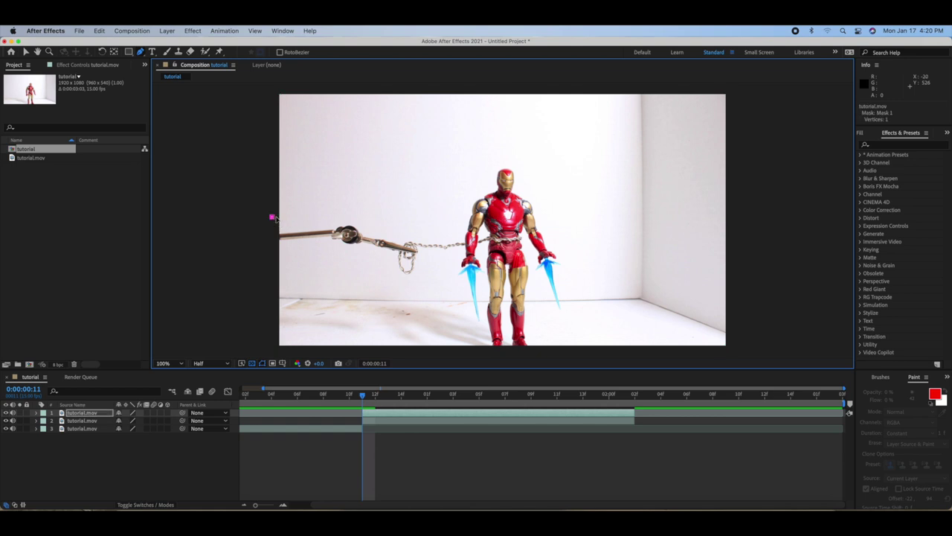
pyautogui.click(358, 212)
pyautogui.click(407, 219)
pyautogui.click(464, 237)
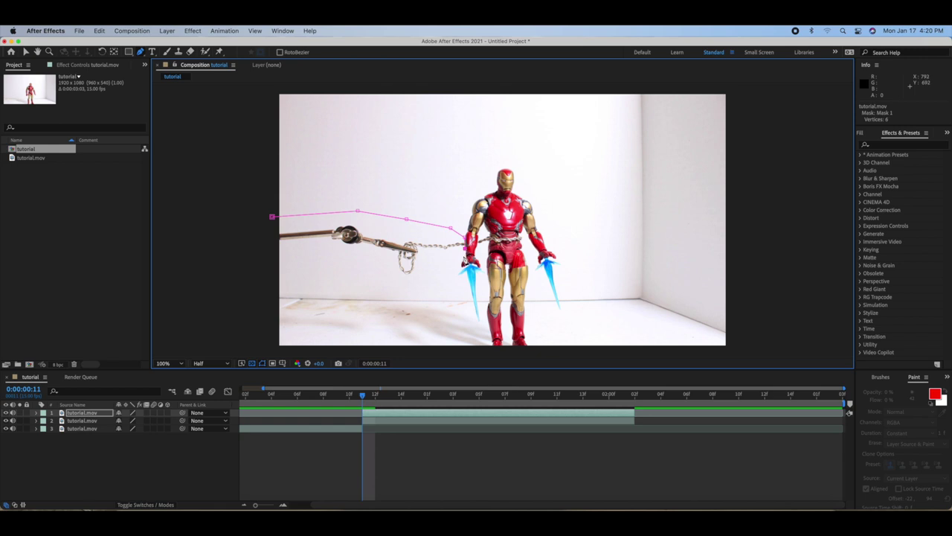
pyautogui.click(453, 265)
pyautogui.click(452, 293)
# Trace the mask down the figure's side and leg, closing it at the starting point.
pyautogui.click(481, 326)
pyautogui.click(483, 284)
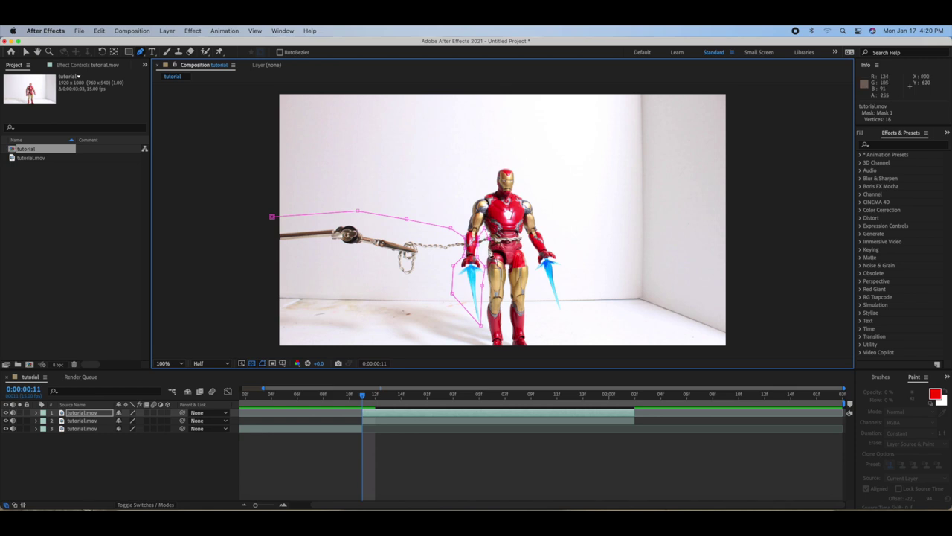
pyautogui.click(488, 248)
pyautogui.click(484, 259)
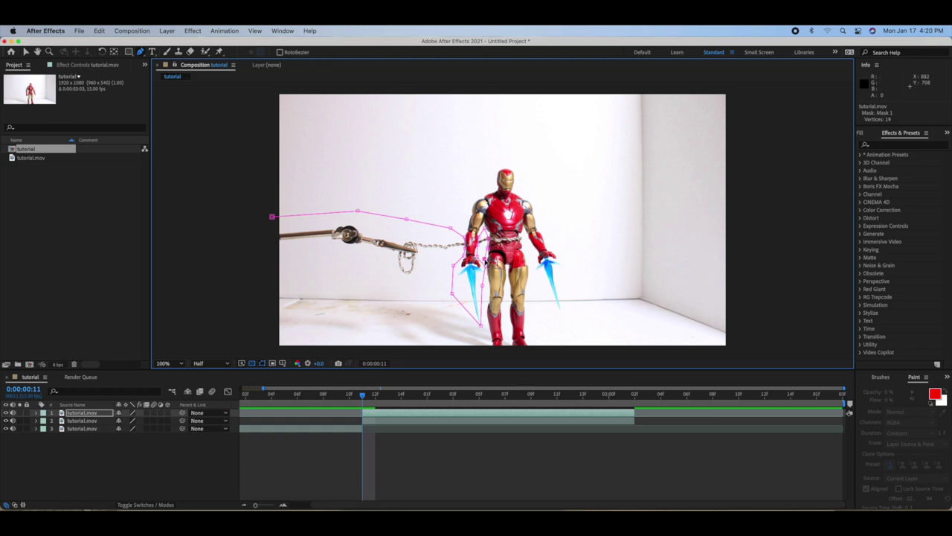
pyautogui.click(485, 328)
pyautogui.click(483, 287)
pyautogui.click(272, 217)
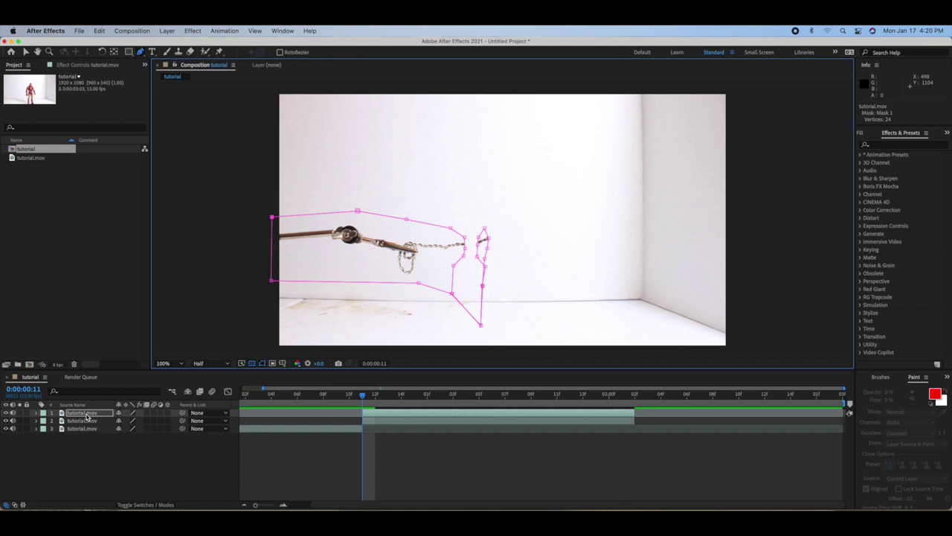
# Change Mask 1's mode from Add to Subtract so the rig arm disappears.
pyautogui.press('m')
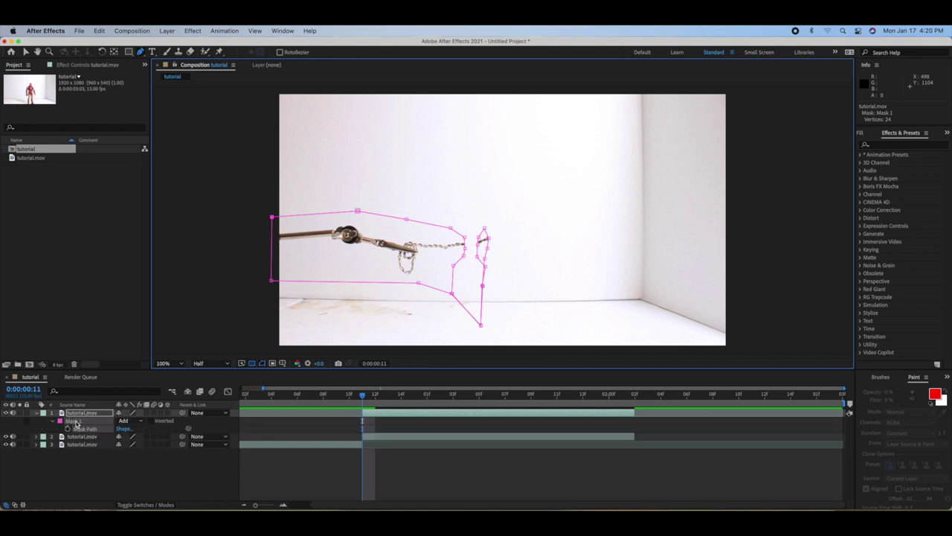
pyautogui.click(124, 421)
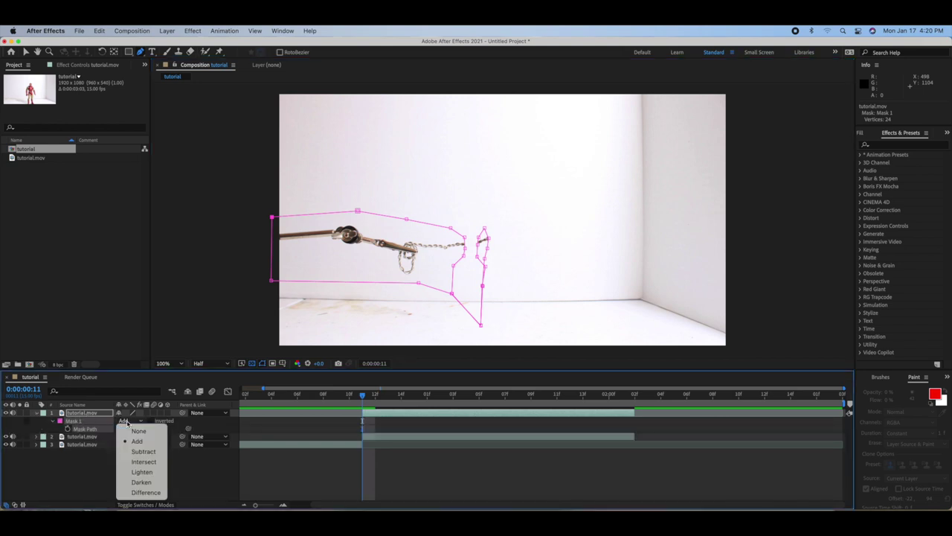
pyautogui.click(151, 453)
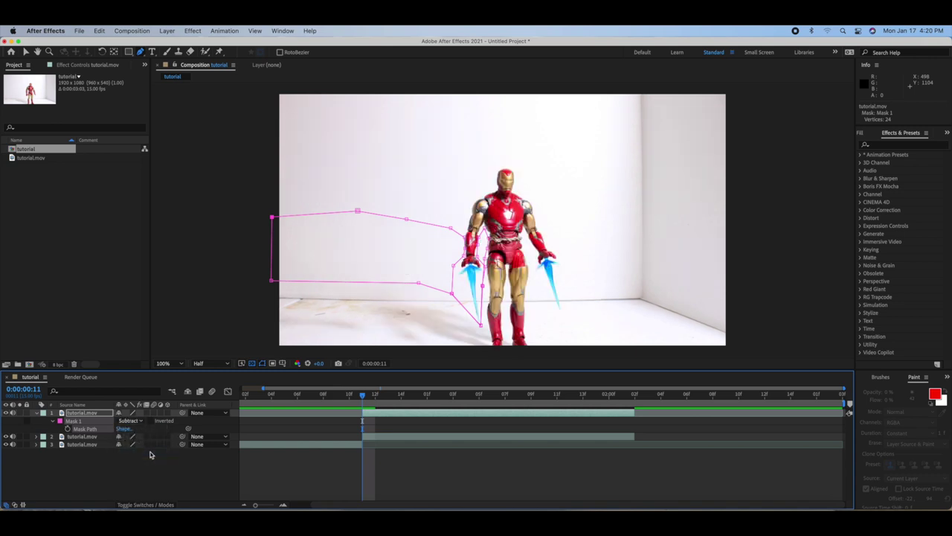
pyautogui.click(375, 439)
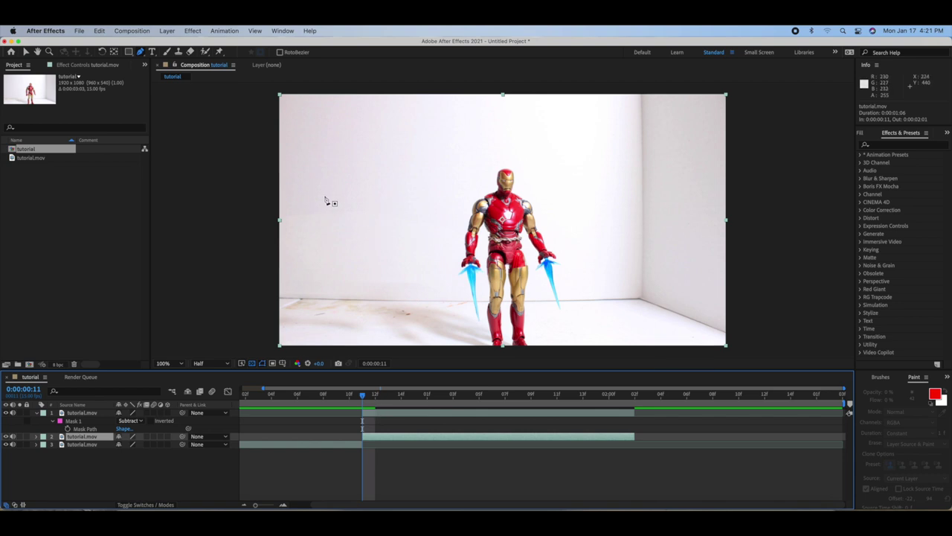
pyautogui.click(380, 412)
pyautogui.click(377, 395)
# Return Mask 1 to Add mode and set a Mask Path keyframe at frame 11.
pyautogui.moveTo(381, 399); pyautogui.dragTo(424, 400)
pyautogui.moveTo(400, 402); pyautogui.dragTo(364, 402)
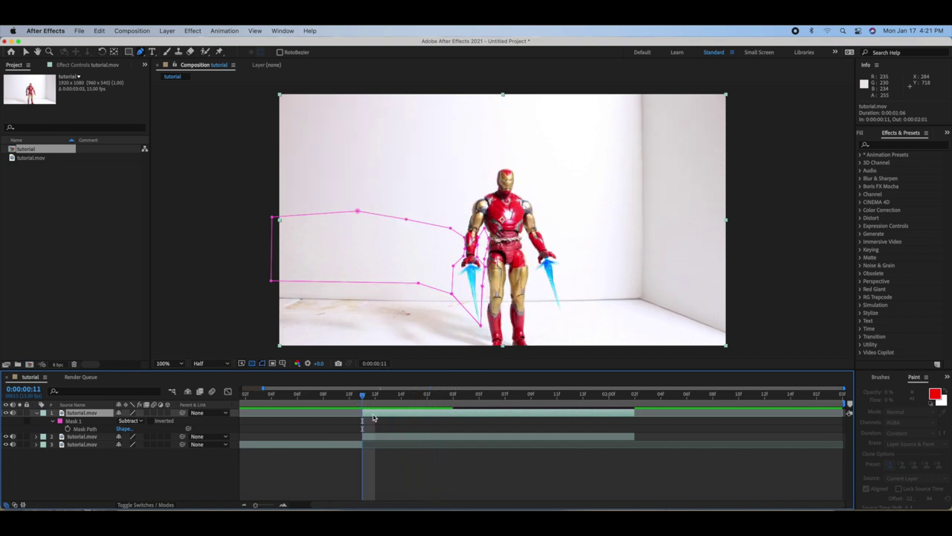
pyautogui.click(138, 422)
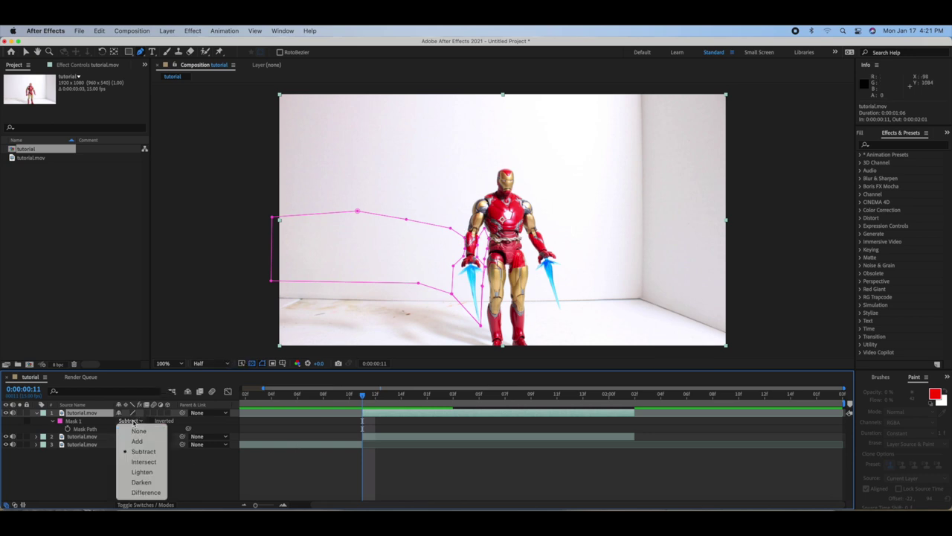
pyautogui.click(133, 426)
pyautogui.click(137, 423)
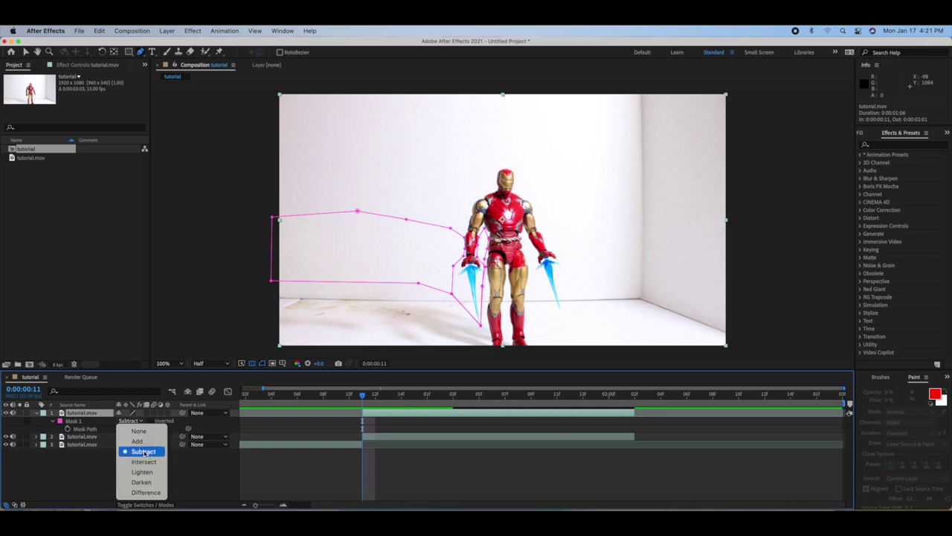
pyautogui.click(140, 431)
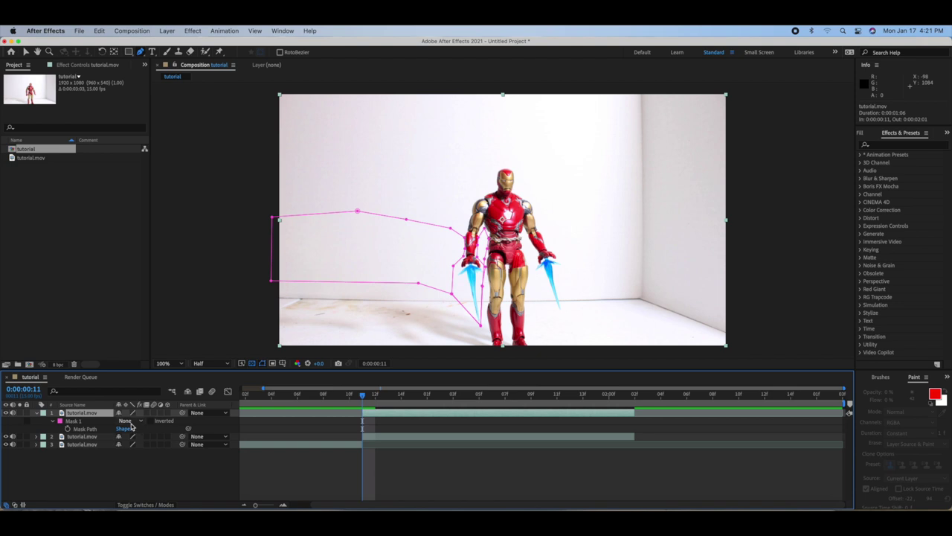
pyautogui.click(133, 422)
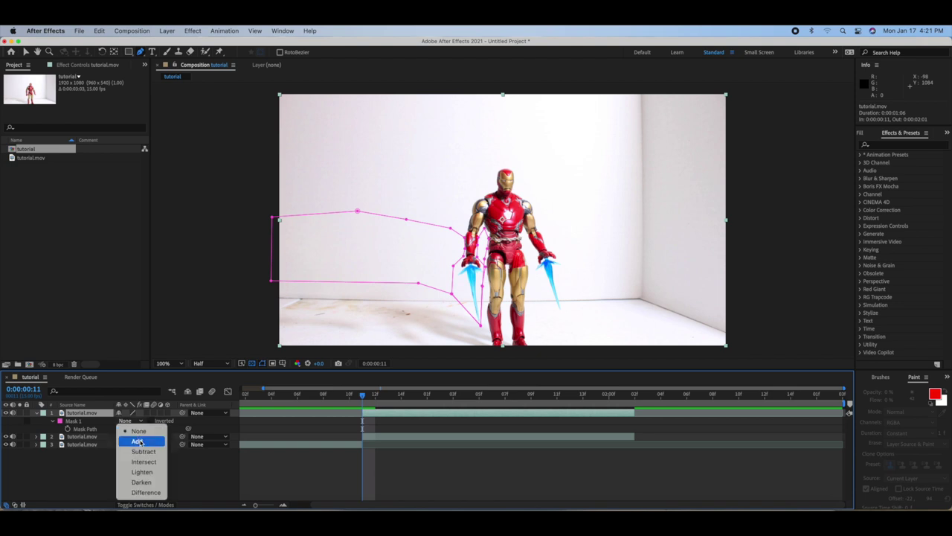
pyautogui.click(139, 442)
pyautogui.click(68, 430)
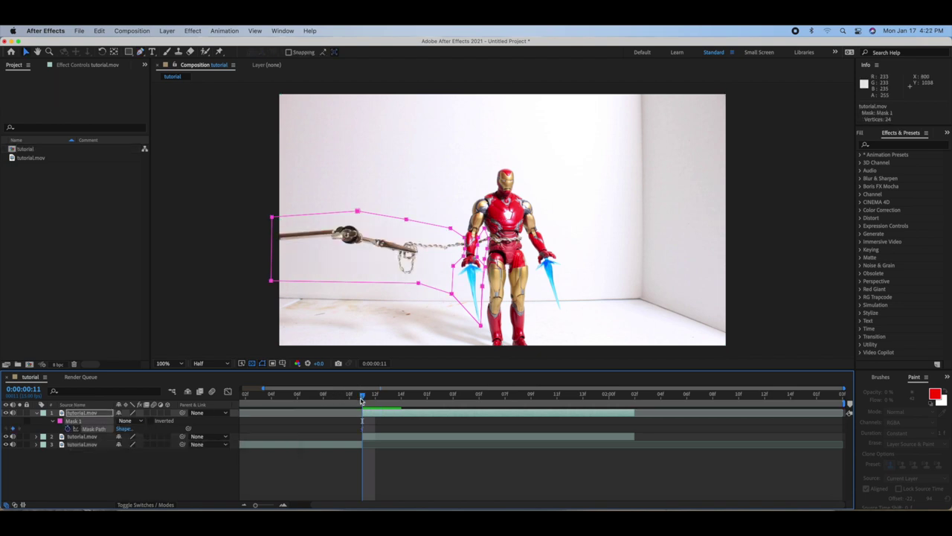
# At frame 12, move the mask up over the rig and add points near the hand.
pyautogui.moveTo(361, 401); pyautogui.dragTo(375, 400)
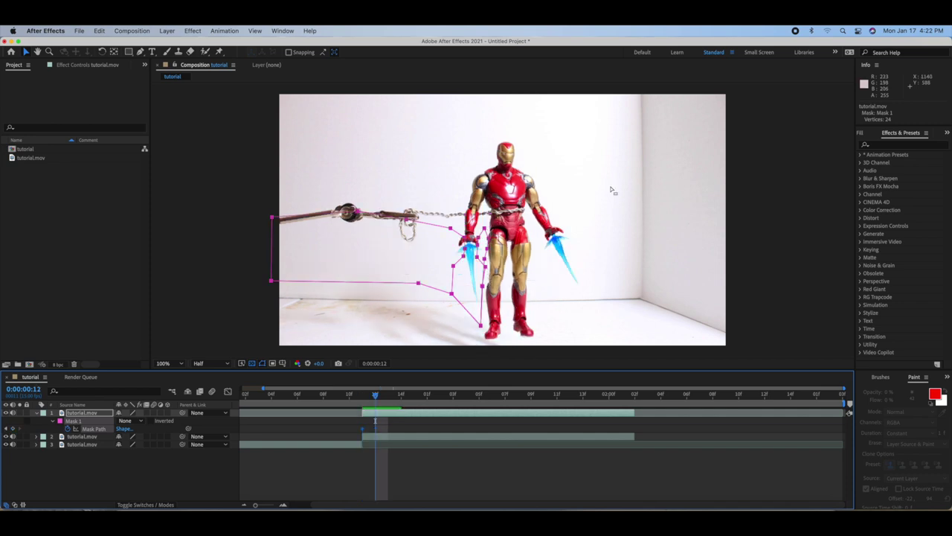
pyautogui.moveTo(489, 243); pyautogui.dragTo(482, 214)
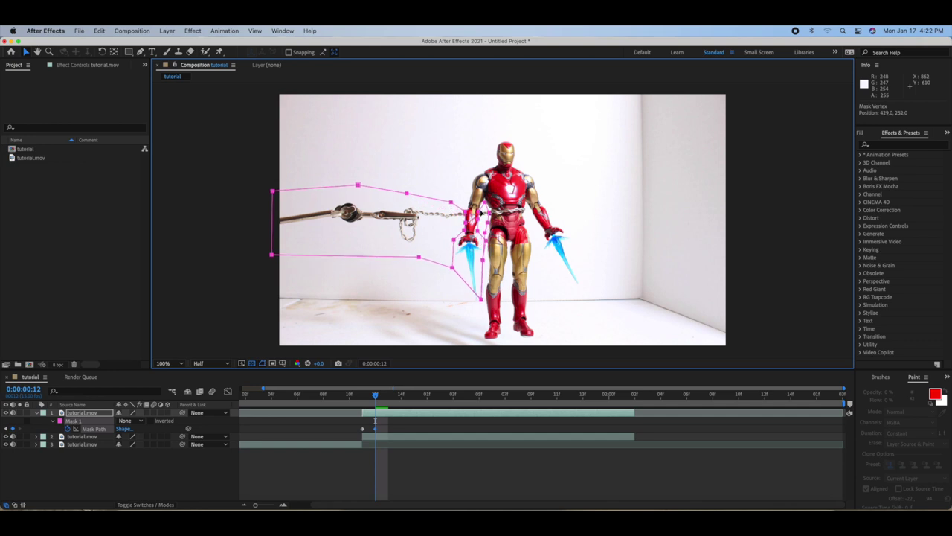
pyautogui.click(462, 269)
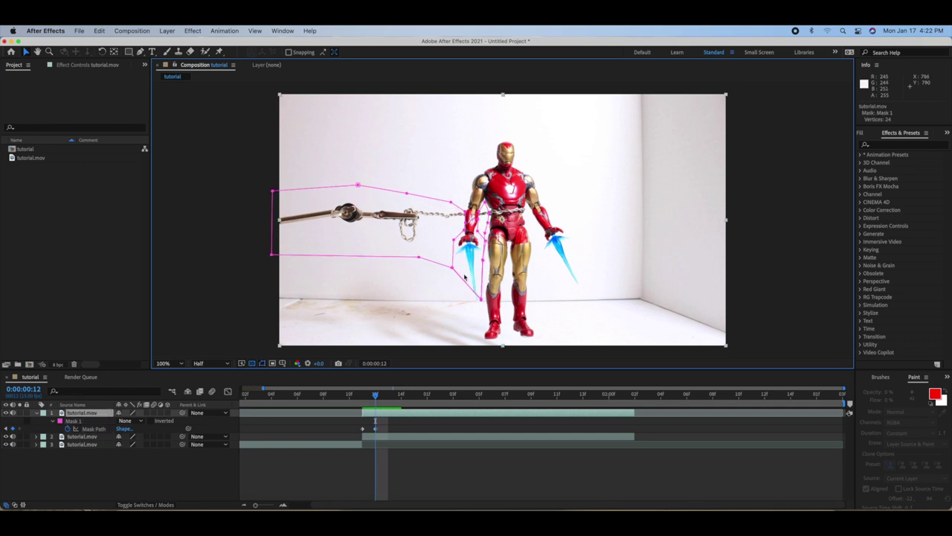
pyautogui.click(478, 301)
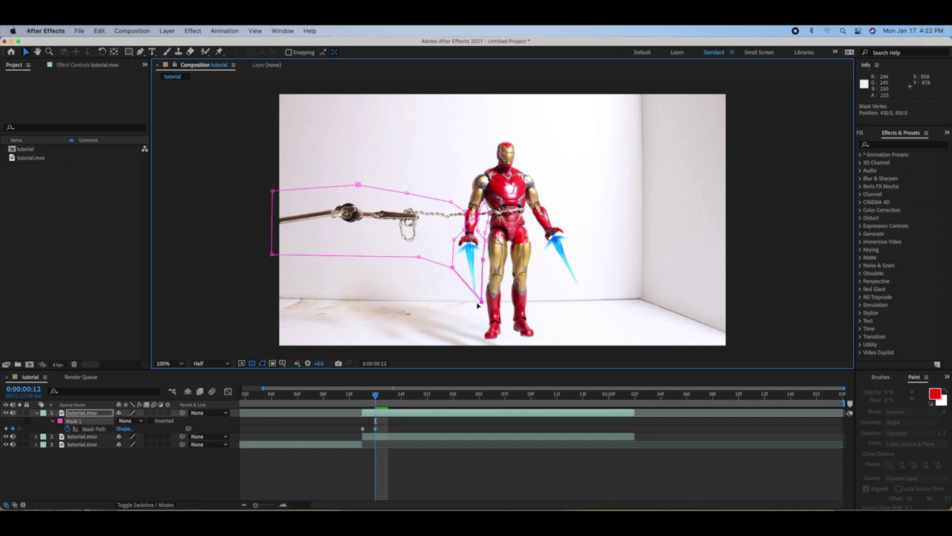
pyautogui.moveTo(481, 308); pyautogui.dragTo(466, 306)
pyautogui.click(140, 51)
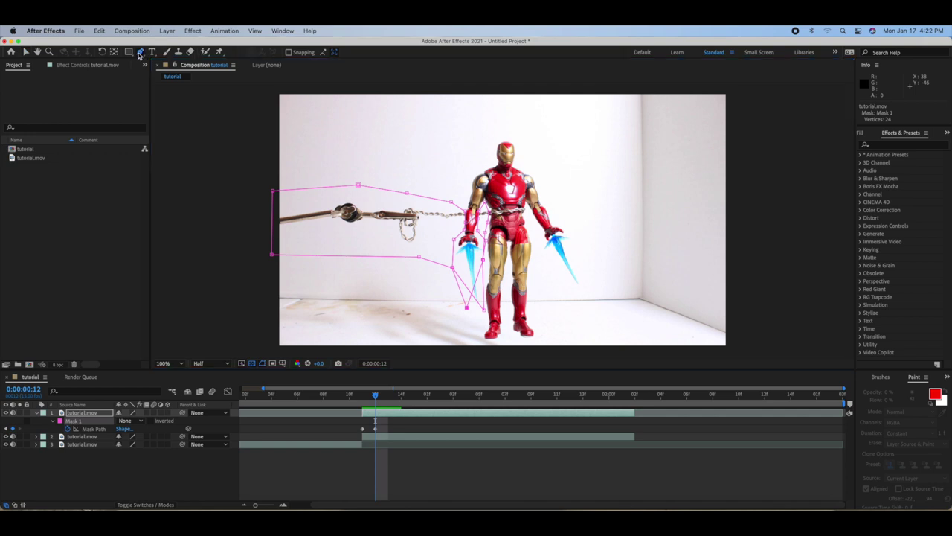
pyautogui.click(467, 305)
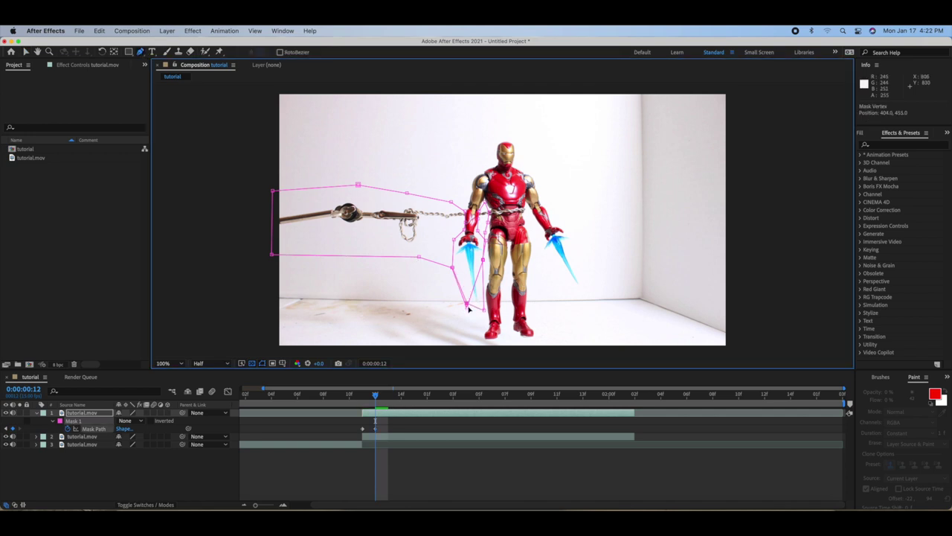
pyautogui.click(476, 289)
pyautogui.click(481, 265)
pyautogui.press('v')
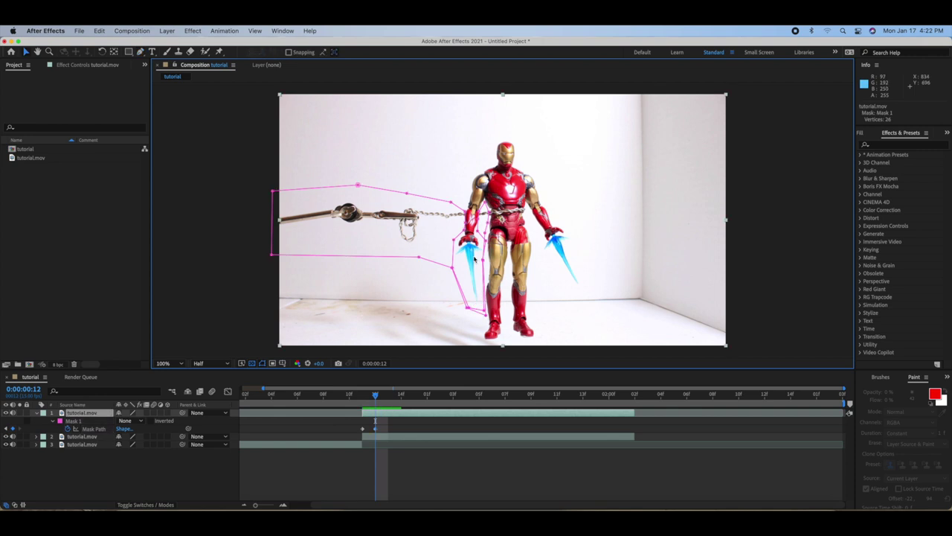
# Reposition the mask over the rig on frames 13 and 14.
pyautogui.press('pagedown')
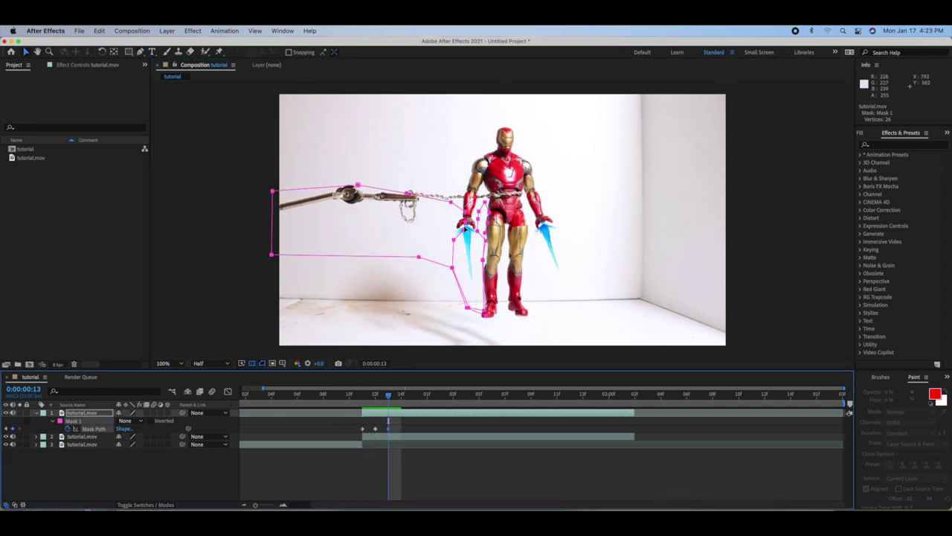
pyautogui.moveTo(463, 224); pyautogui.dragTo(462, 210)
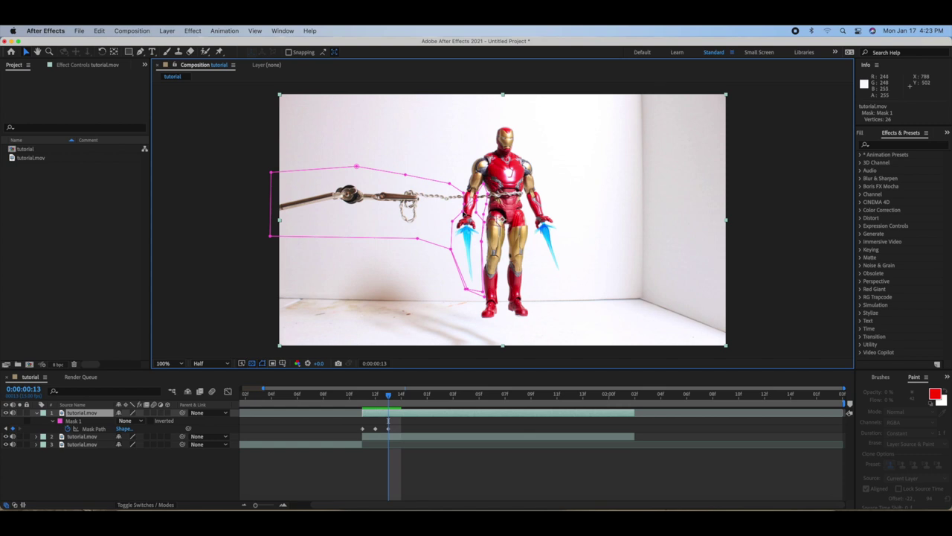
pyautogui.moveTo(483, 295); pyautogui.dragTo(480, 282)
pyautogui.press('pagedown')
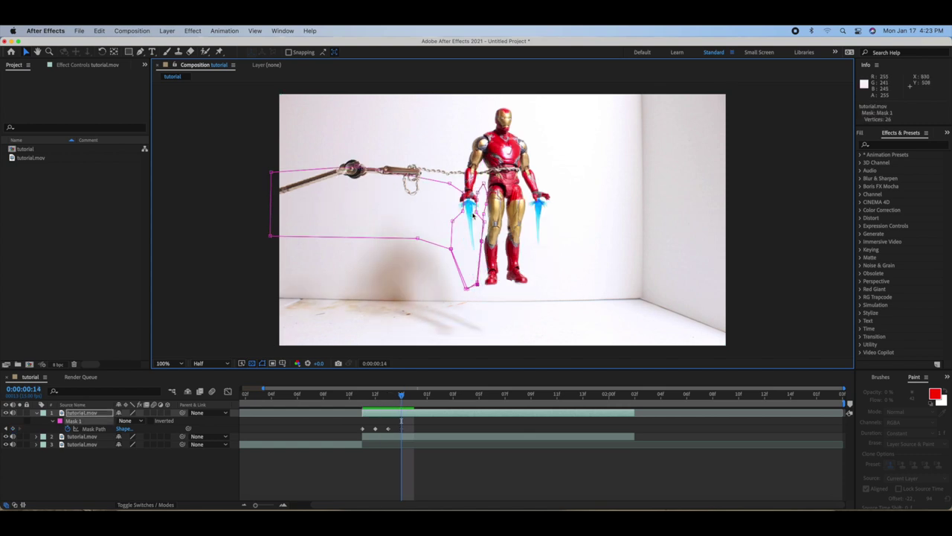
pyautogui.keyDown('alt'); pyautogui.click(474, 215); pyautogui.keyUp('alt')
pyautogui.moveTo(474, 215); pyautogui.dragTo(478, 192)
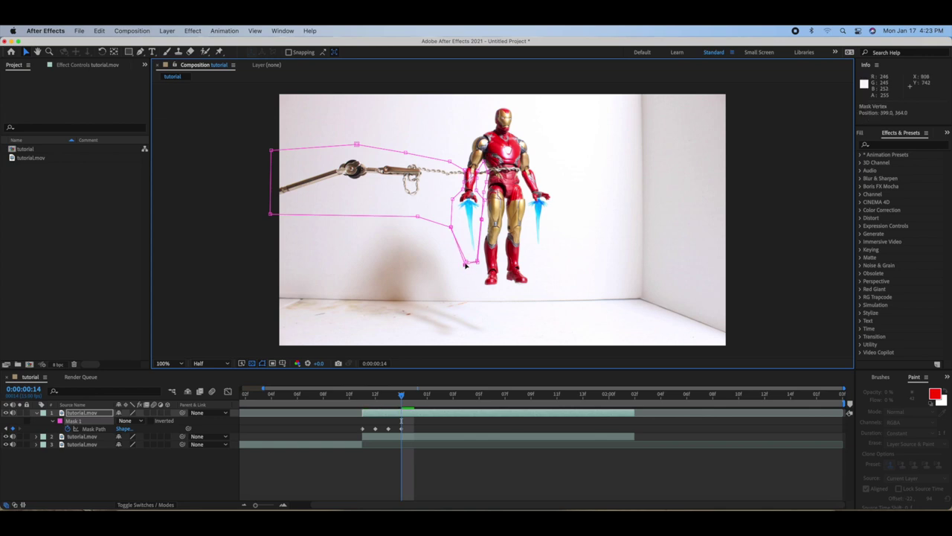
pyautogui.moveTo(465, 264); pyautogui.dragTo(467, 261)
pyautogui.press('pagedown')
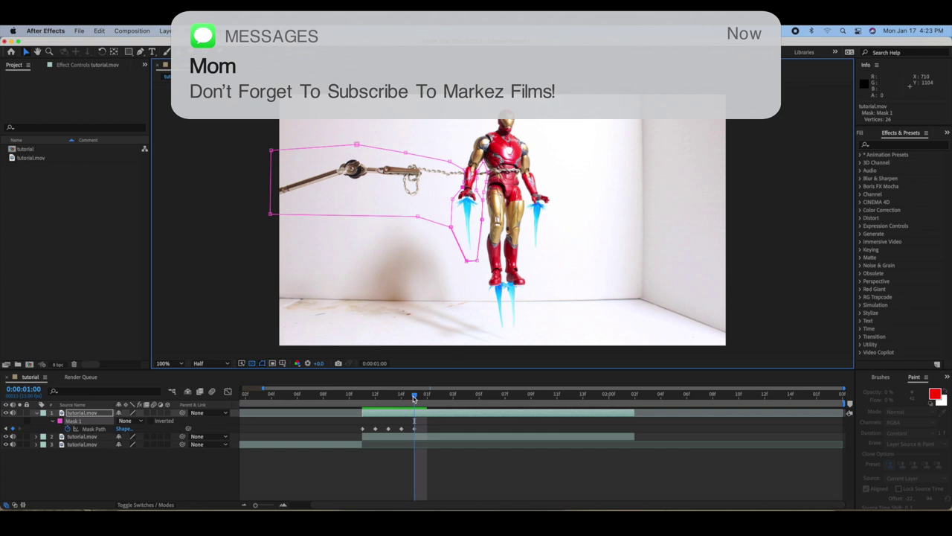
# Preview the shot and shift the mask right on a later frame to stay on the rig.
pyautogui.moveTo(413, 399); pyautogui.dragTo(511, 410)
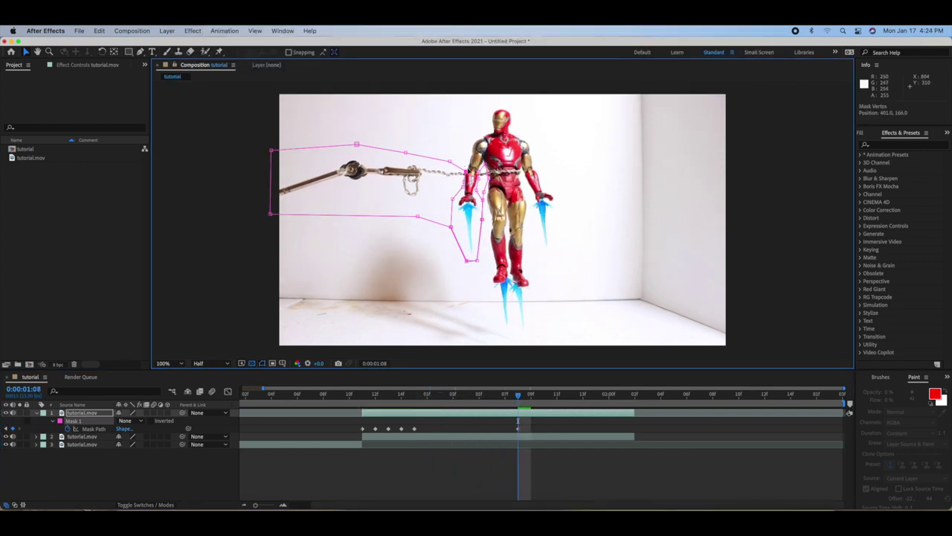
pyautogui.press('space')
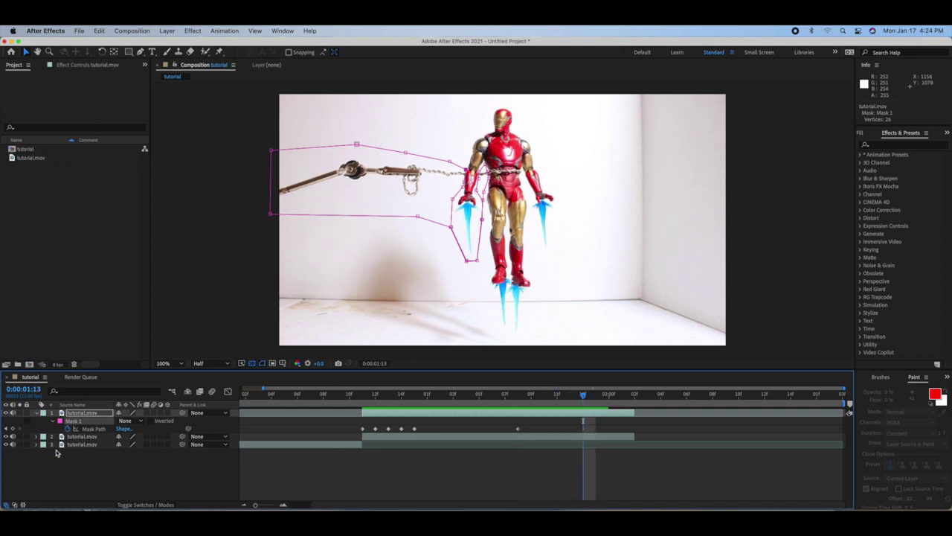
pyautogui.press('alt+super+Right')
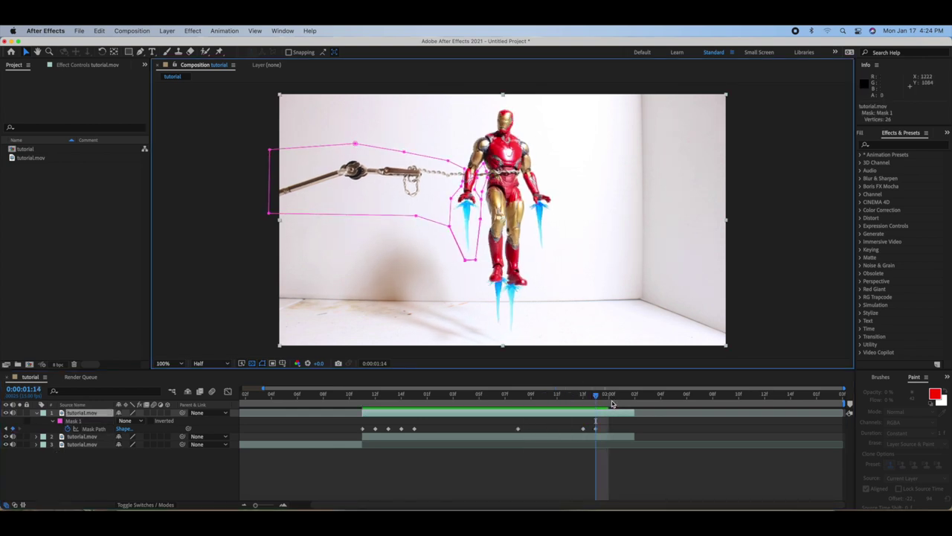
pyautogui.press('alt+super+Right')
pyautogui.press('alt+super+Right')
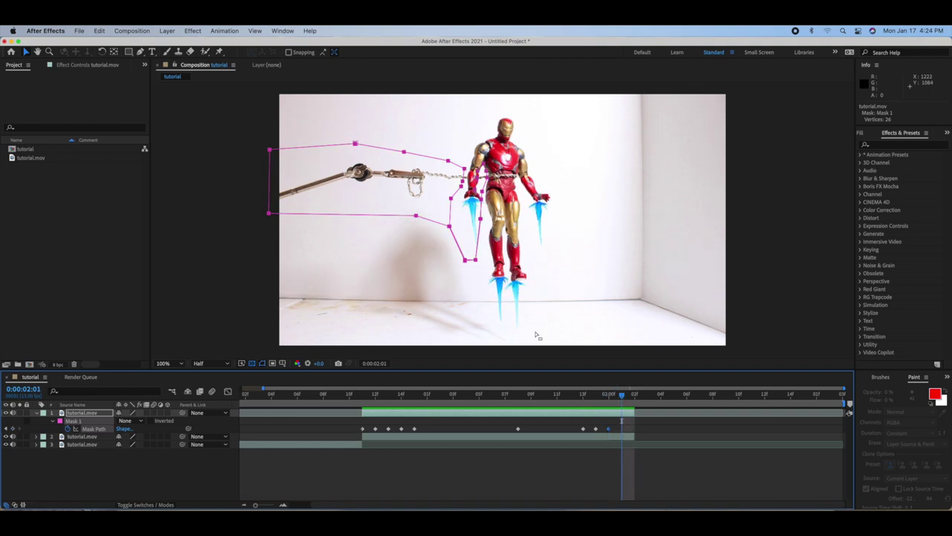
pyautogui.moveTo(483, 190); pyautogui.dragTo(486, 192)
pyautogui.press('space')
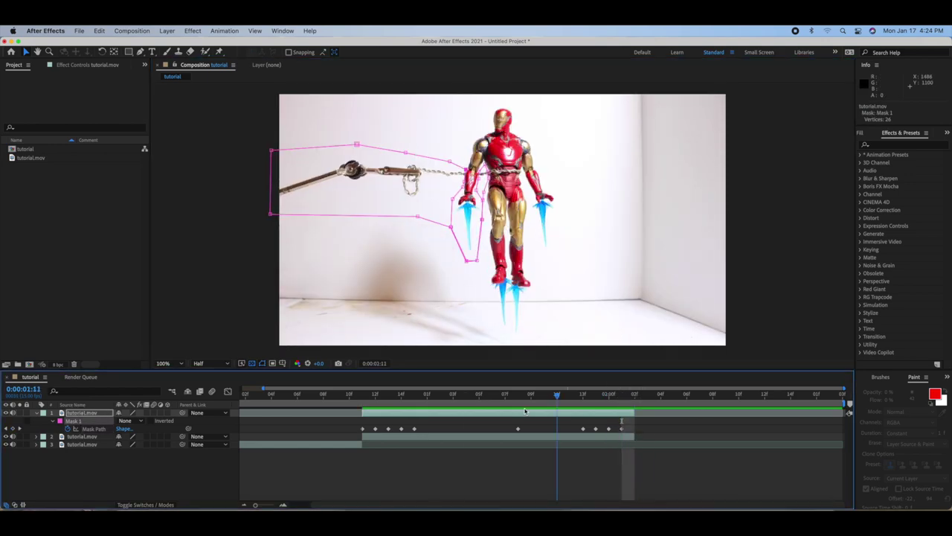
pyautogui.press('space')
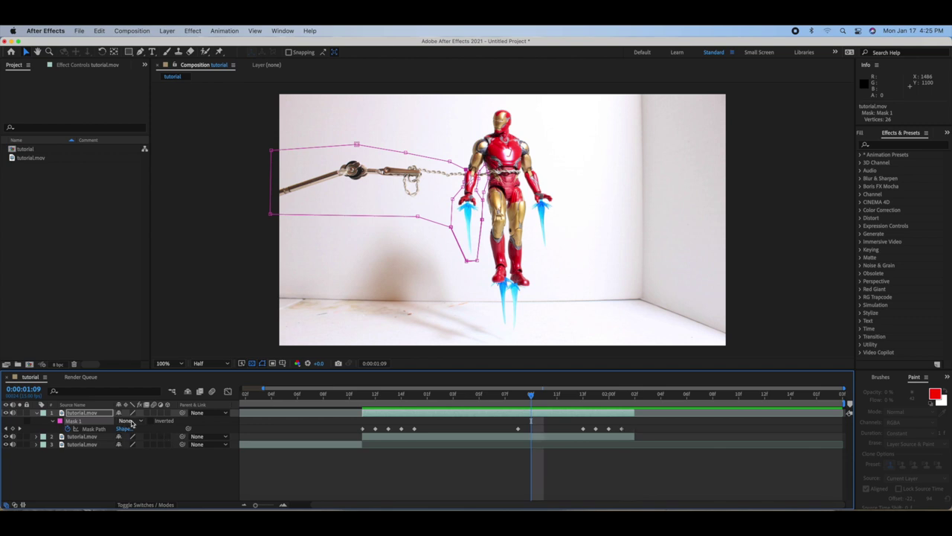
# Set Mask 1's mode to Subtract and scrub the shot to confirm the rig arm is gone.
pyautogui.click(128, 421)
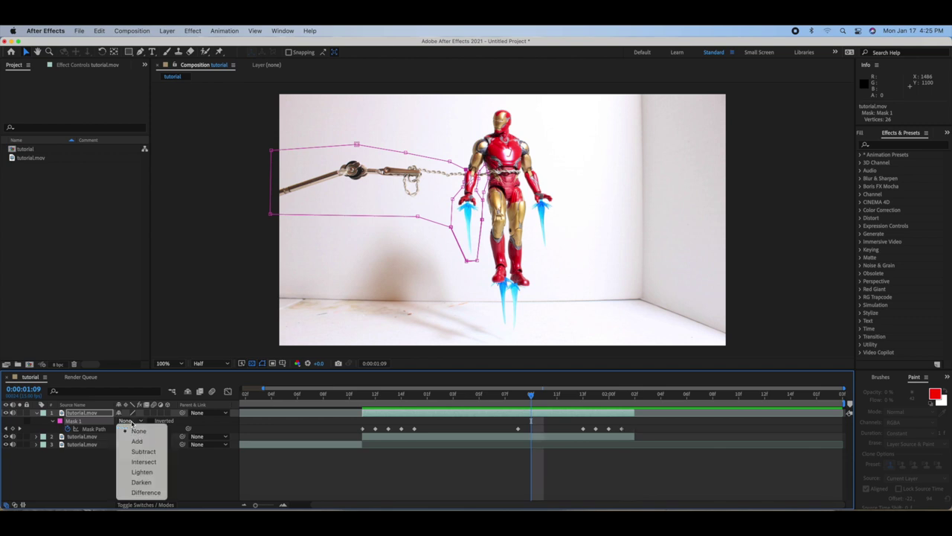
pyautogui.click(143, 451)
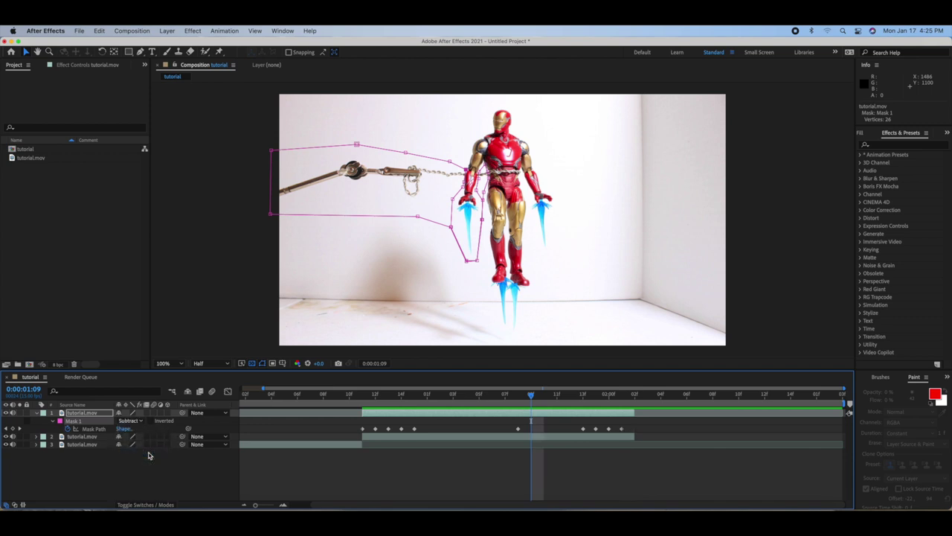
pyautogui.click(795, 251)
pyautogui.click(516, 396)
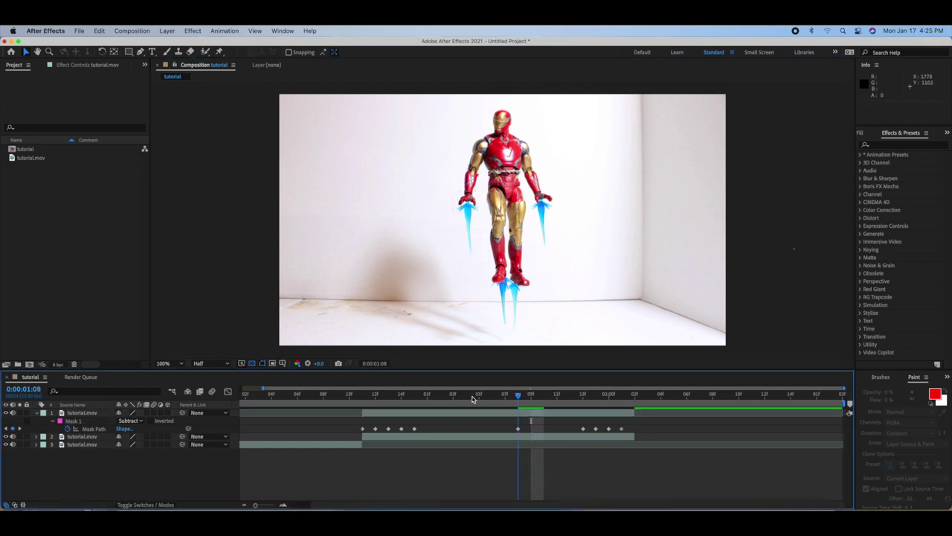
pyautogui.moveTo(472, 400); pyautogui.dragTo(386, 425)
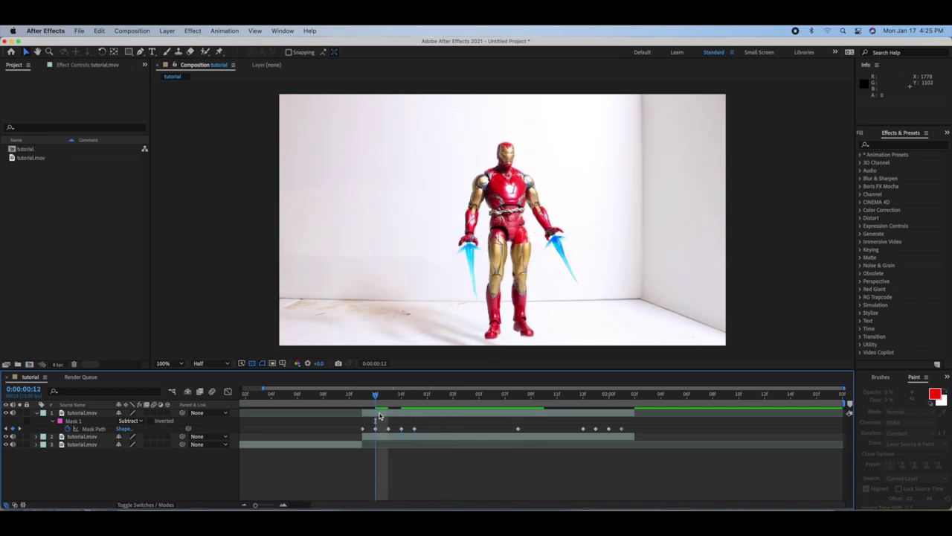
pyautogui.click(380, 415)
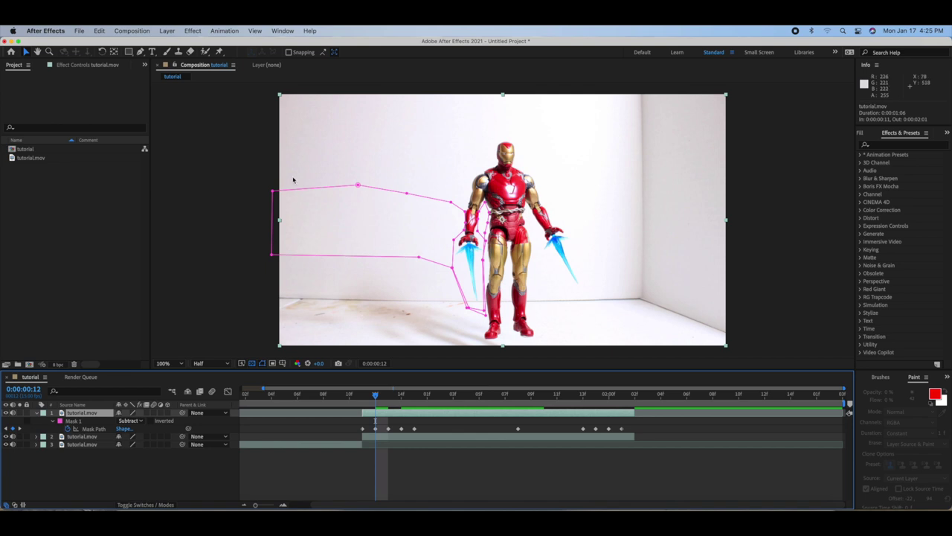
pyautogui.click(772, 265)
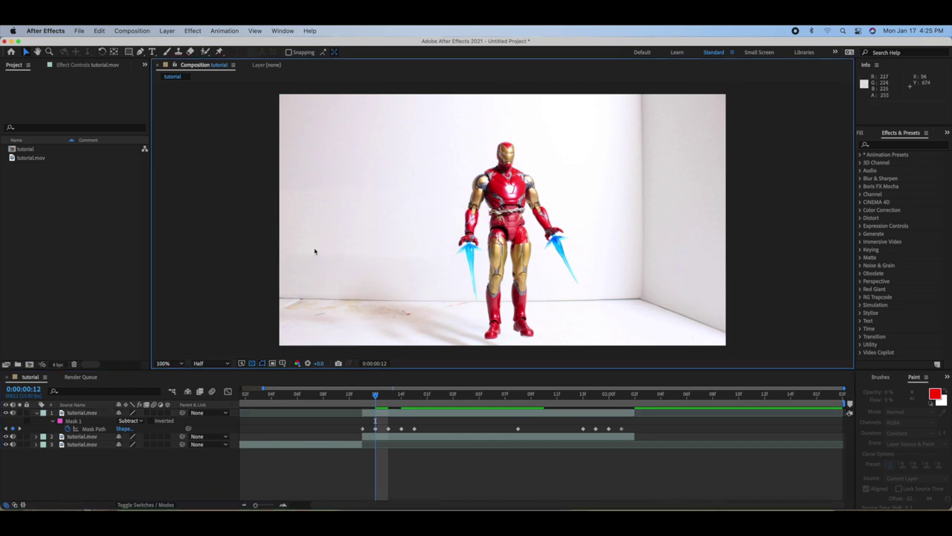
# Give Mask 1 a 9.0-pixel feather after trying 7 and 13 pixels.
pyautogui.click(84, 424)
pyautogui.press('f')
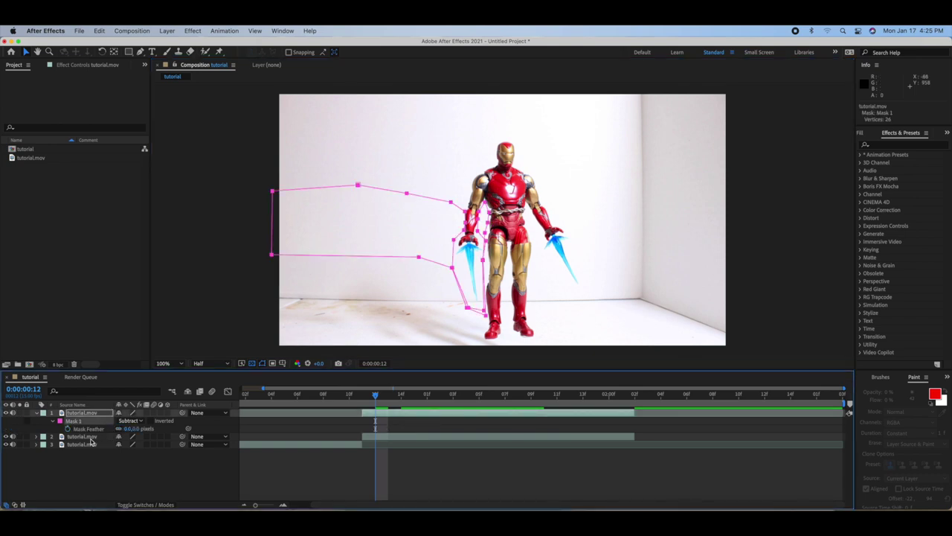
pyautogui.click(136, 428)
pyautogui.write('7')
pyautogui.click(202, 428)
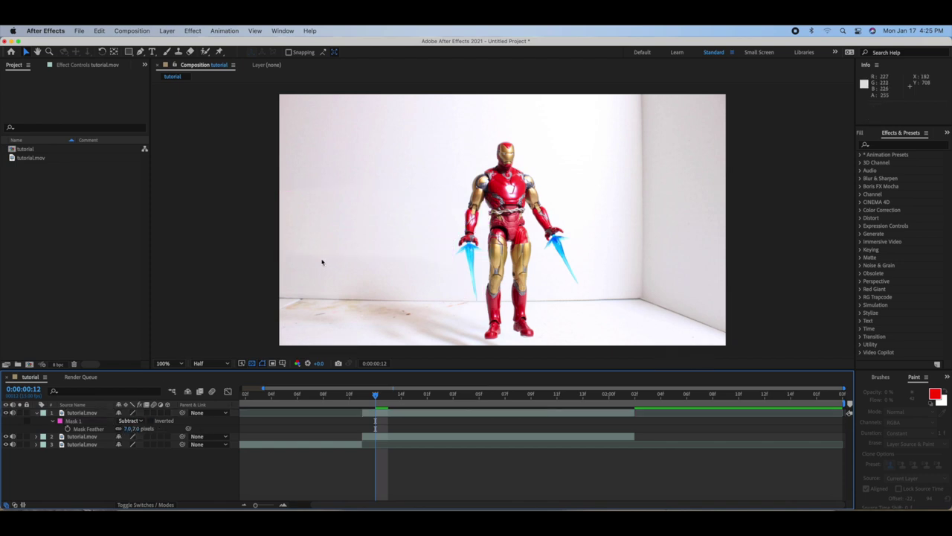
pyautogui.moveTo(137, 428); pyautogui.dragTo(184, 294)
pyautogui.click(254, 237)
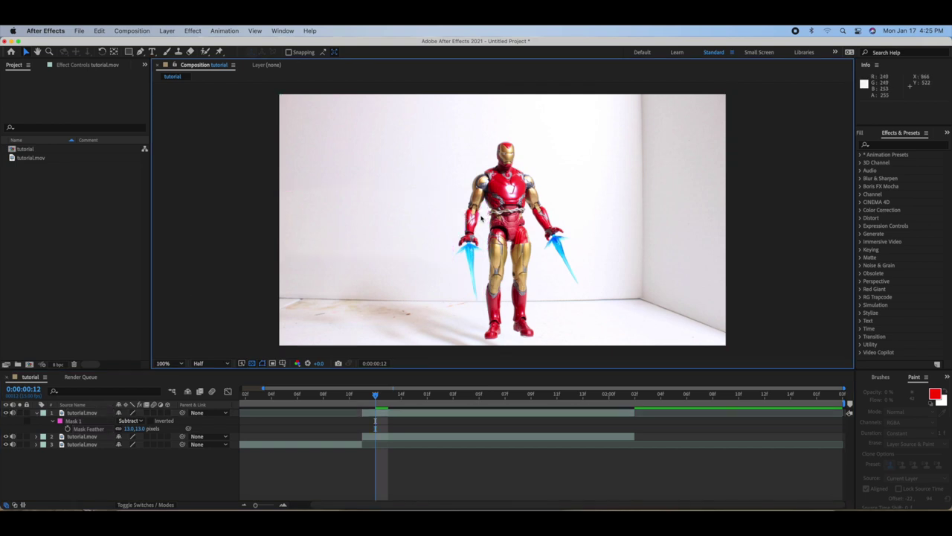
pyautogui.click(141, 429)
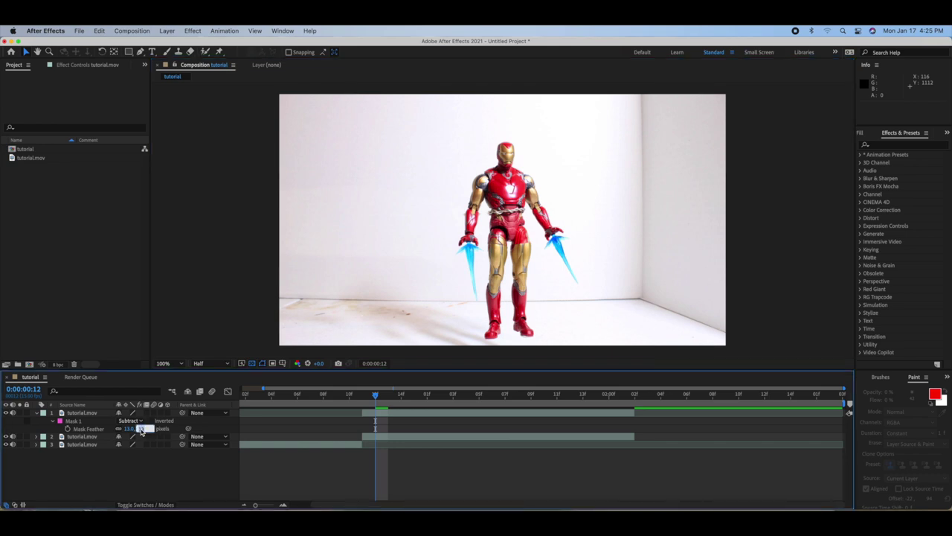
pyautogui.write('9')
pyautogui.press('Return')
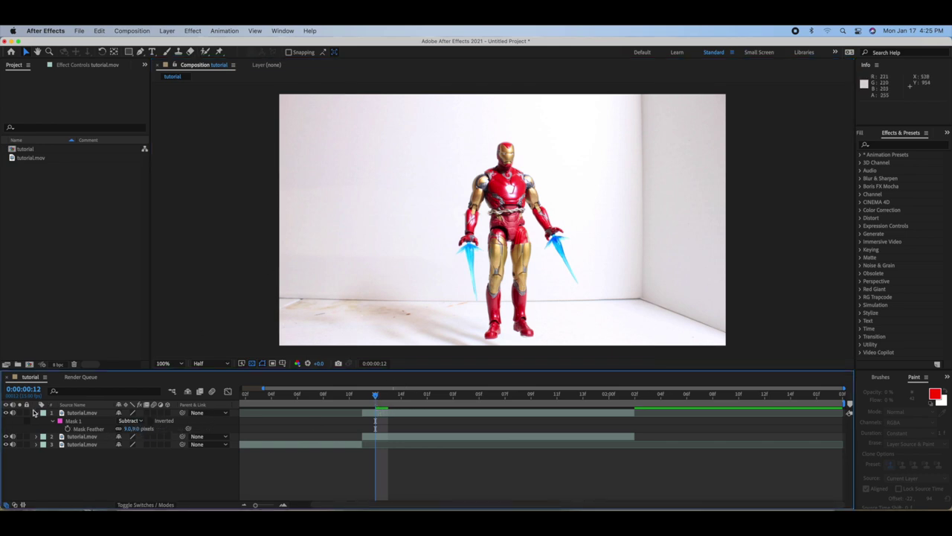
pyautogui.click(35, 413)
# Apply Color Correction > Brightness & Contrast to the background plate layer and adjust it.
pyautogui.click(395, 413)
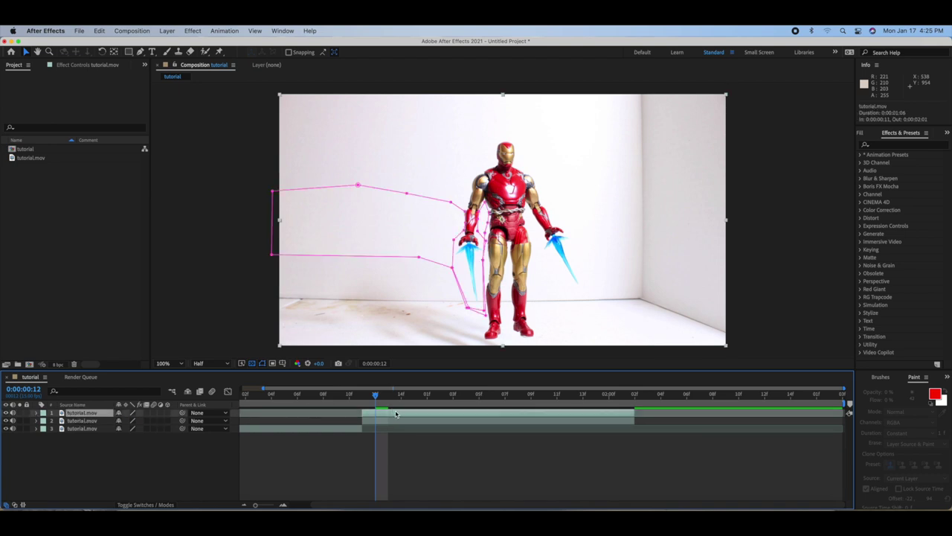
pyautogui.click(323, 266)
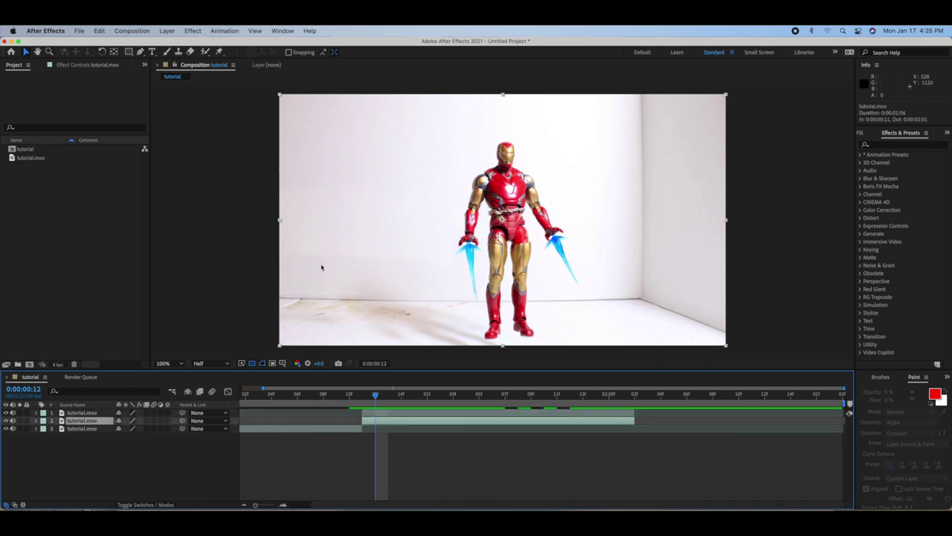
pyautogui.click(193, 30)
pyautogui.moveTo(230, 114)
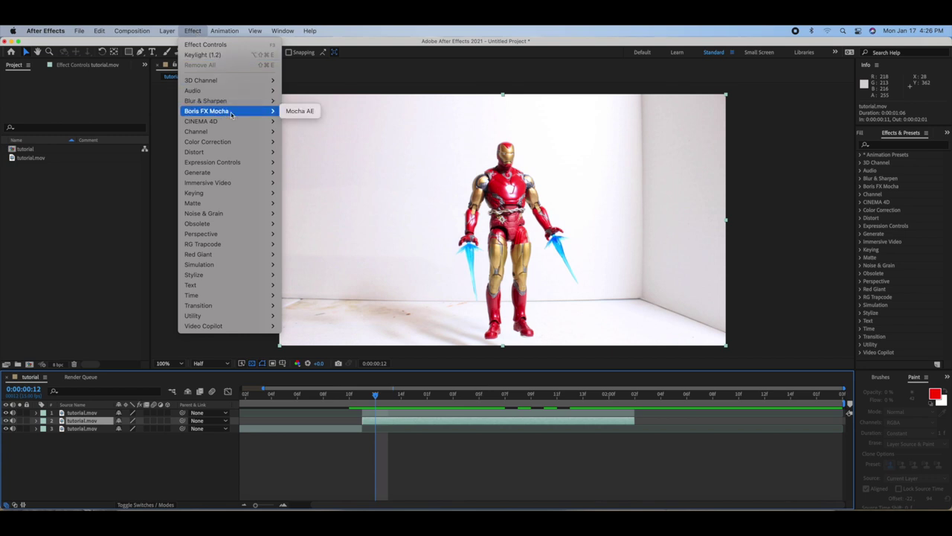
pyautogui.moveTo(234, 144)
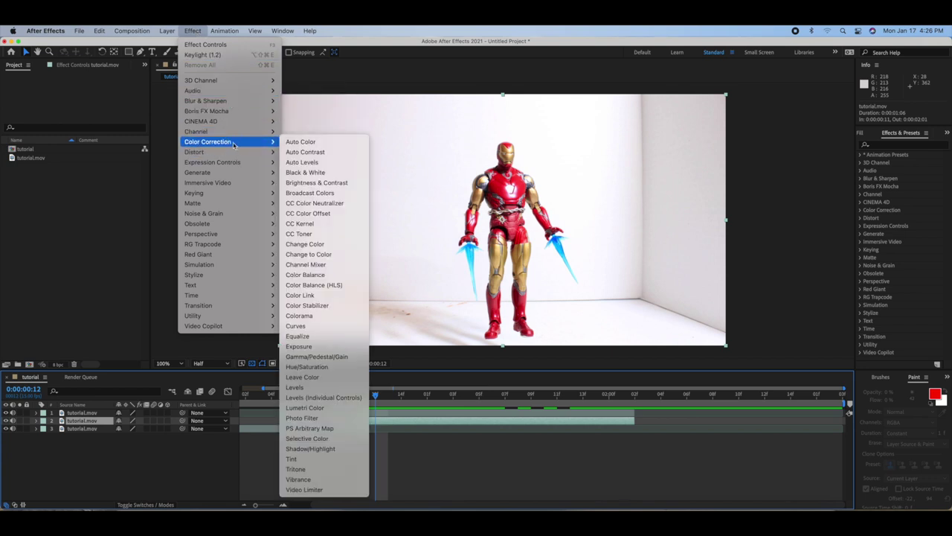
pyautogui.click(319, 183)
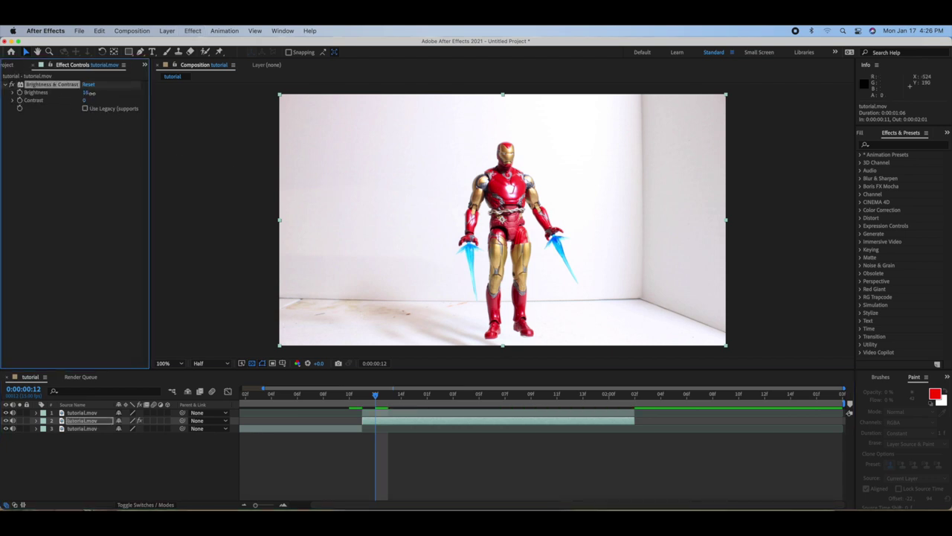
pyautogui.moveTo(89, 93); pyautogui.dragTo(92, 94)
# Set the background plate's Brightness & Contrast to Brightness 0, Contrast -17, and scrub the shot to compare the match.
pyautogui.moveTo(86, 100); pyautogui.dragTo(93, 101)
pyautogui.moveTo(380, 405)
pyautogui.mouseDown()
pyautogui.moveTo(365, 402)
pyautogui.moveTo(416, 403)
pyautogui.moveTo(375, 402)
pyautogui.moveTo(388, 403)
pyautogui.mouseUp()
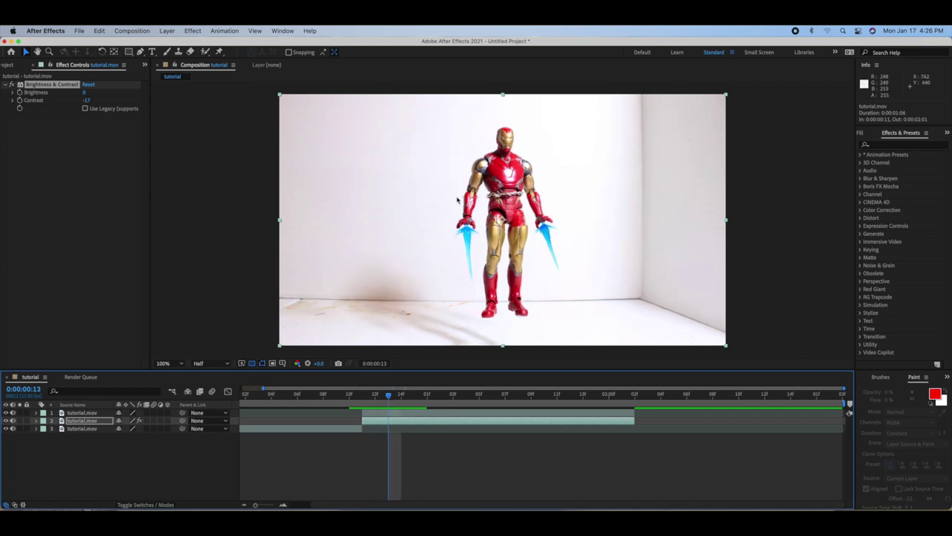